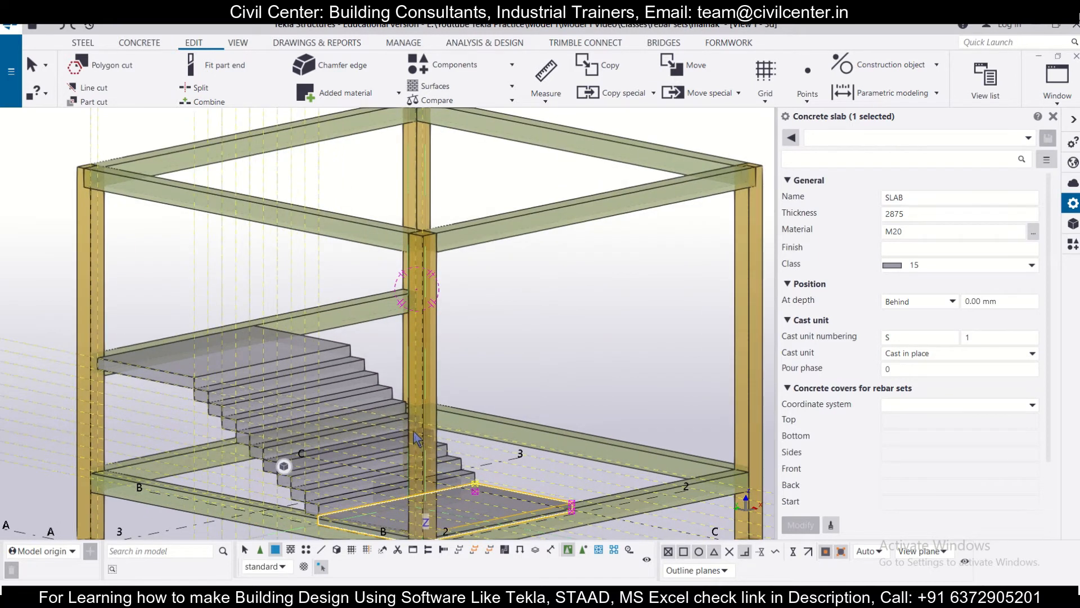
Check the length and properties of the lower concrete beam beside the bottom landing slab.
scroll(418, 439, down, 3)
click(931, 231)
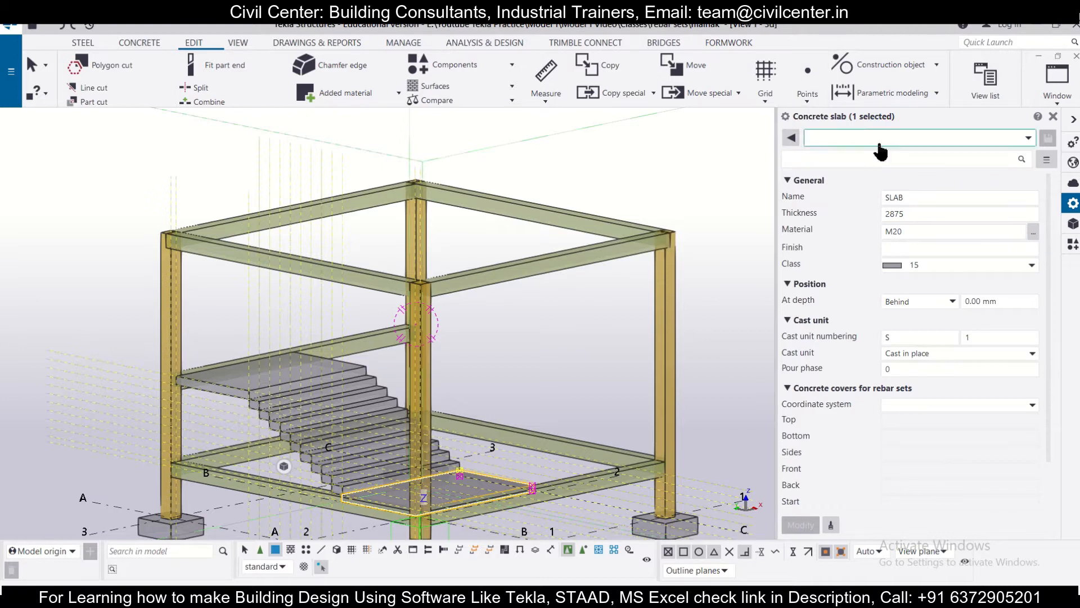
scroll(483, 375, up, 2)
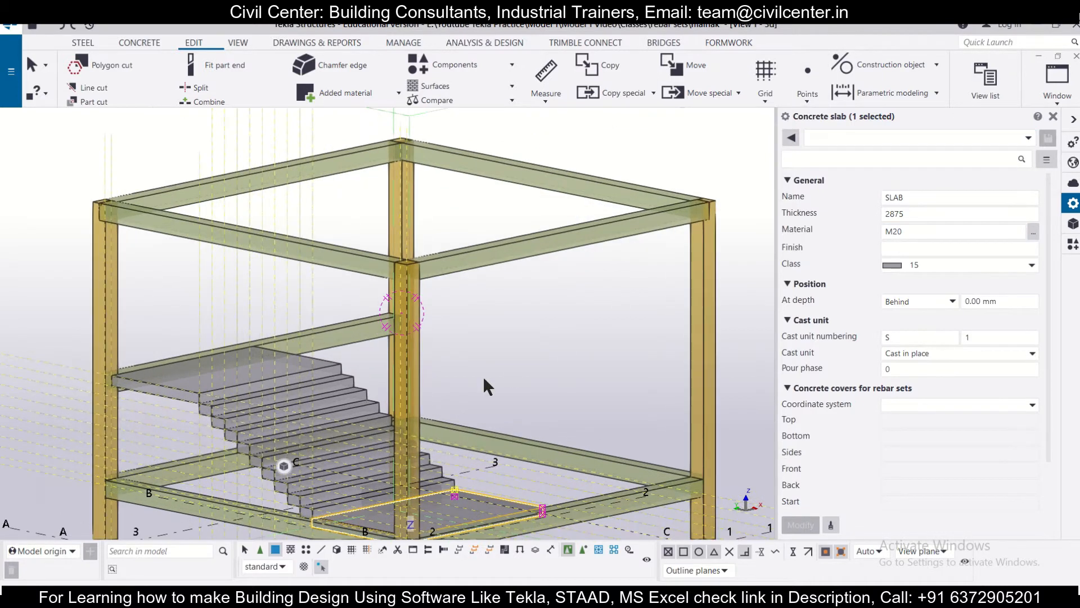
scroll(482, 376, down, 2)
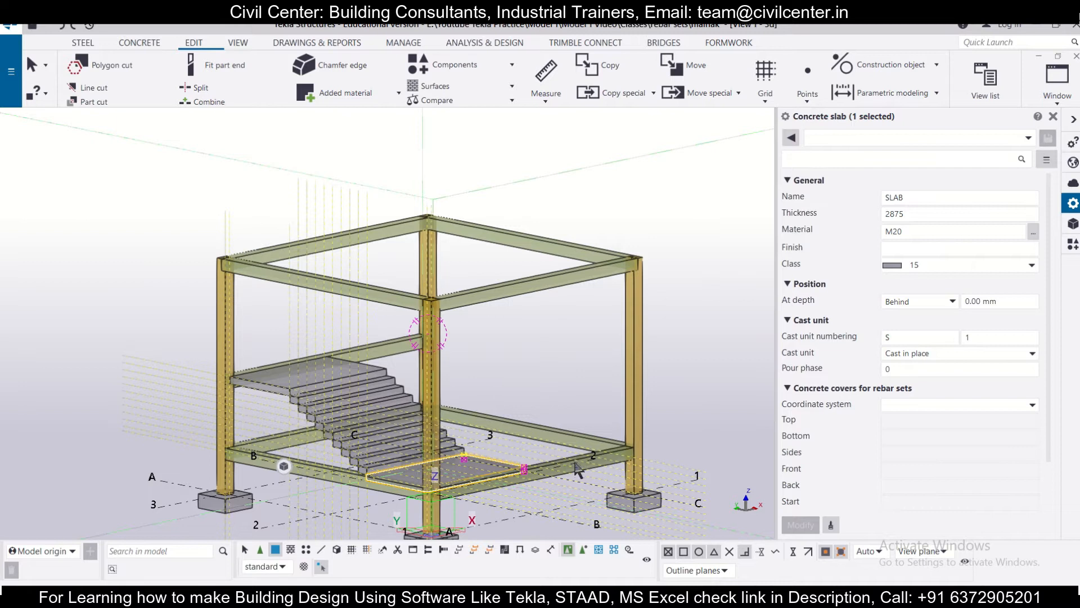
scroll(578, 471, up, 2)
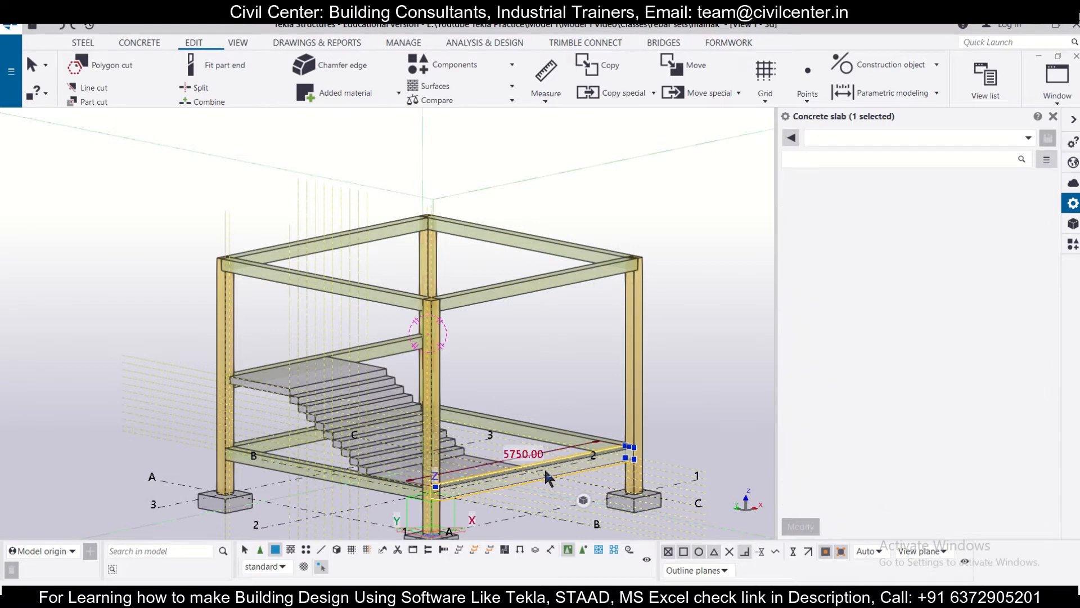
scroll(538, 450, up, 1)
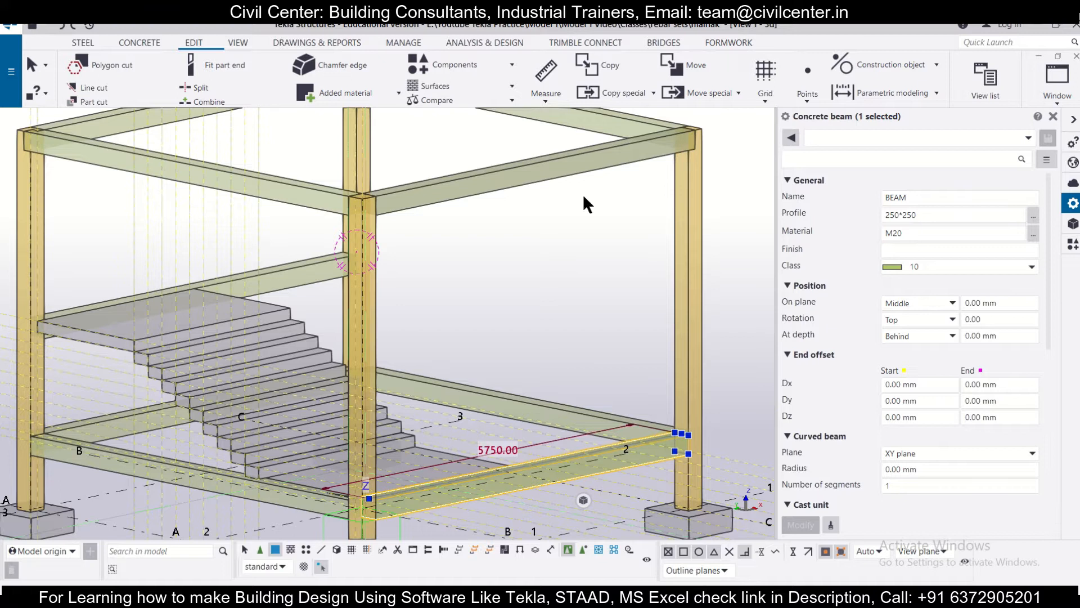
click(804, 158)
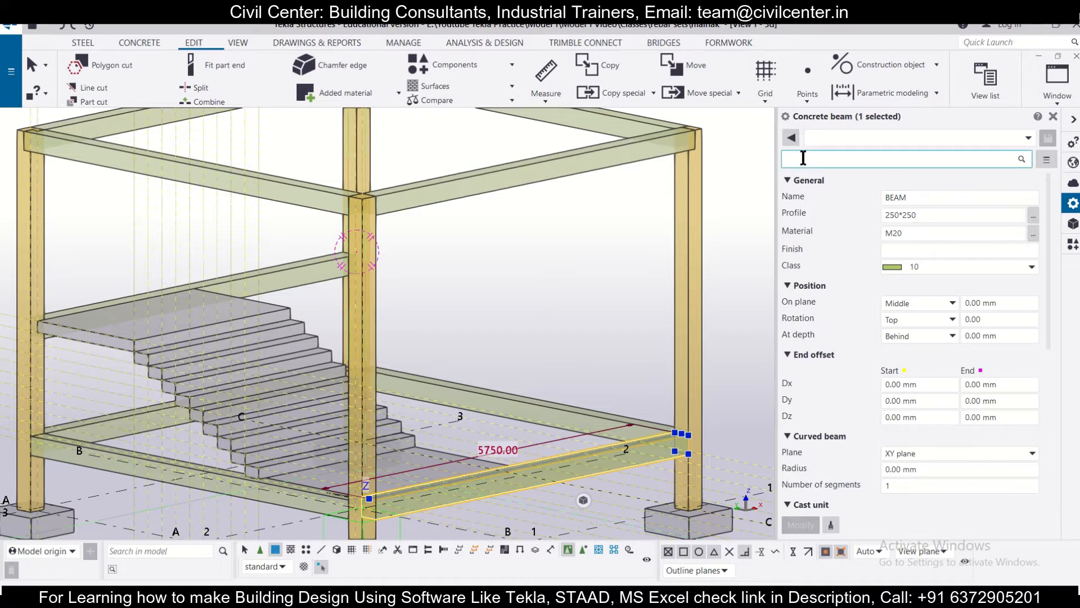
Set the thickness of the intermediate landing slab at the top of the stair flight to 5750 and apply it.
click(117, 339)
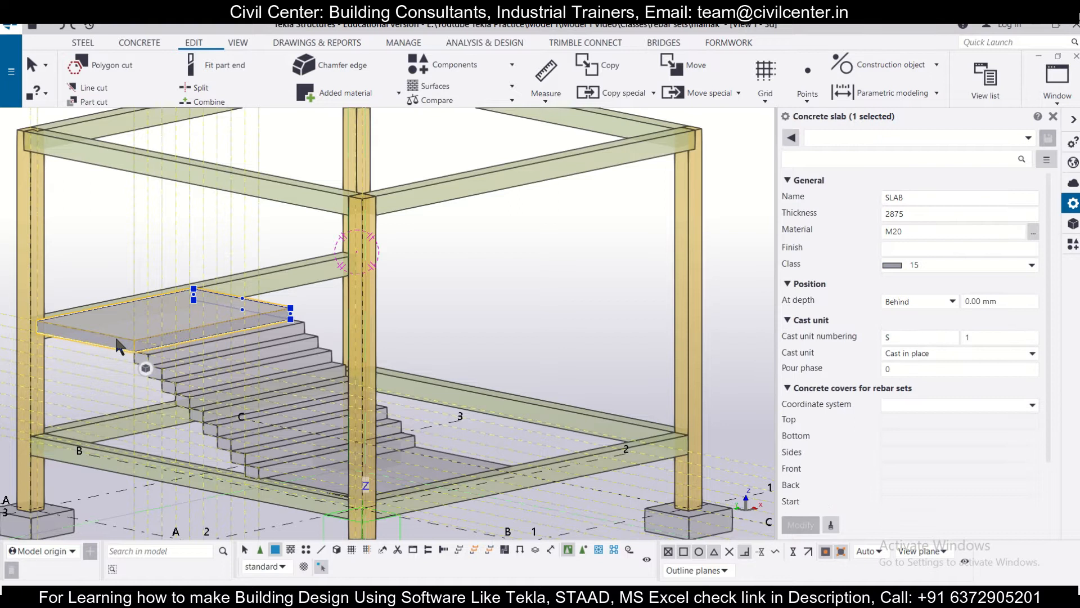
double_click(915, 213)
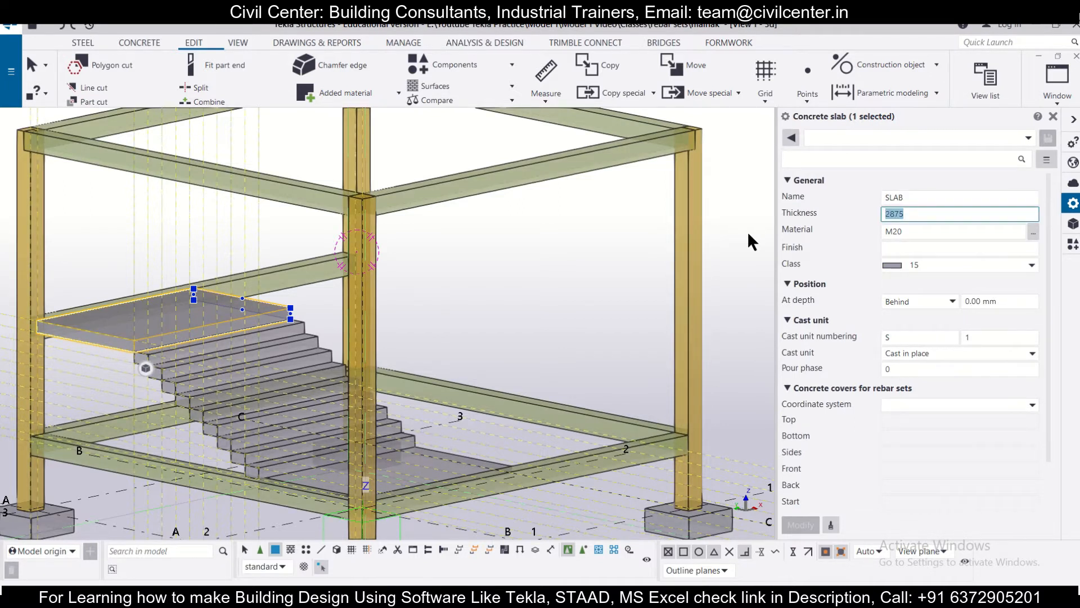
key(Home)
key(Right)
key(Right)
key(Right)
key(shift+Home)
text(5750)
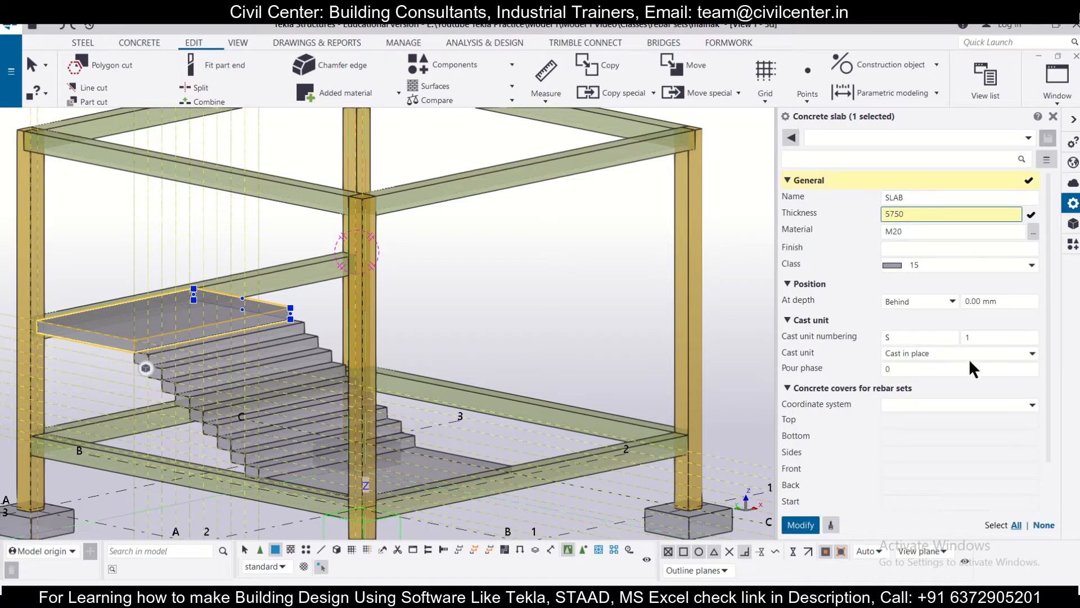
click(800, 525)
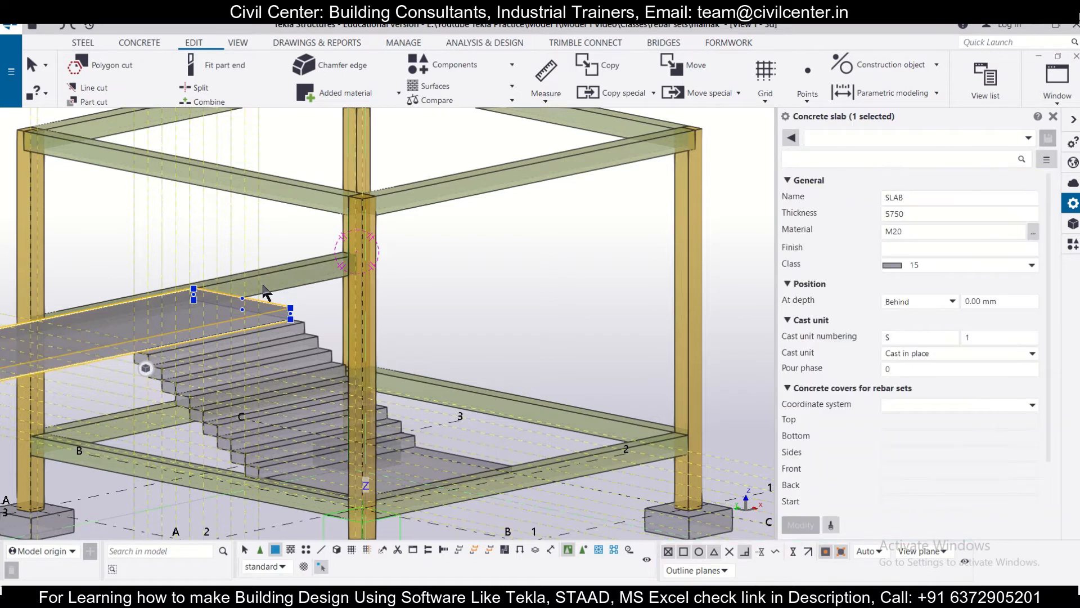
Bring up the GRID @A elevation view from the list of visible views.
scroll(336, 282, down, 3)
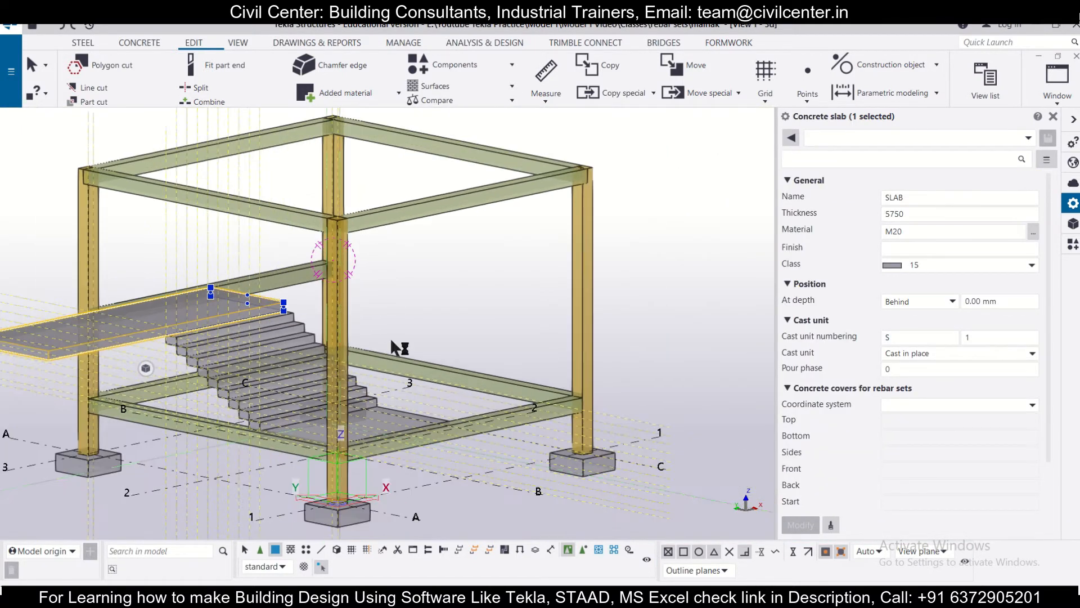
scroll(410, 350, down, 2)
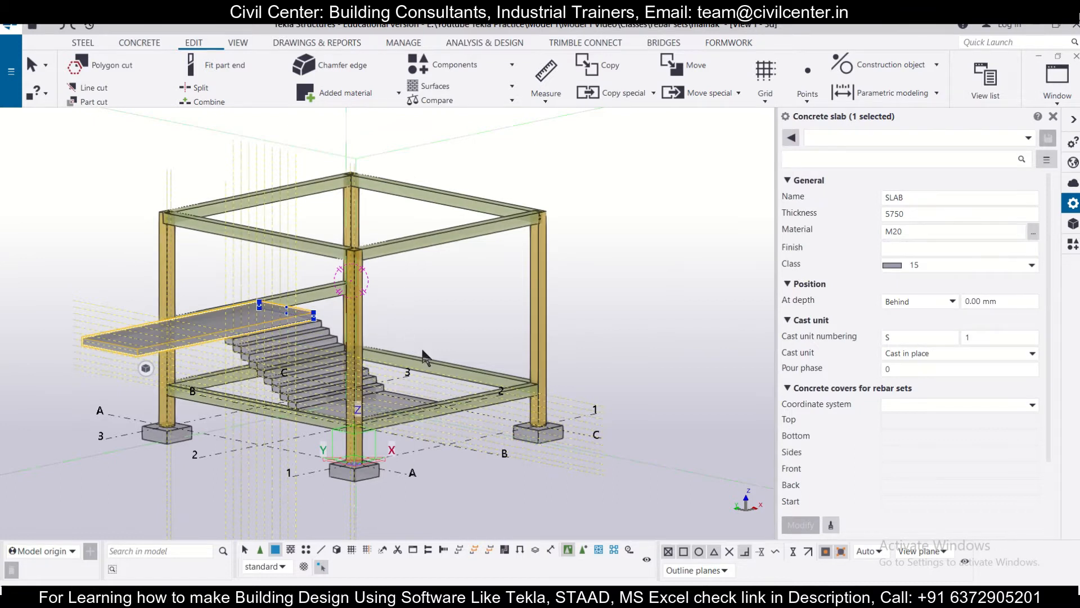
scroll(423, 356, up, 2)
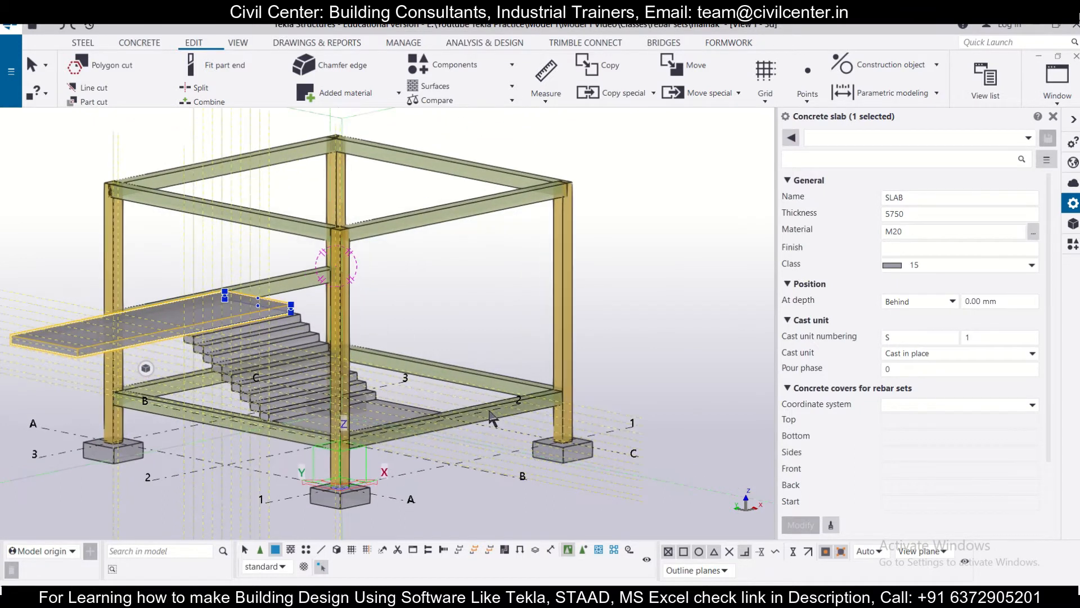
click(1059, 101)
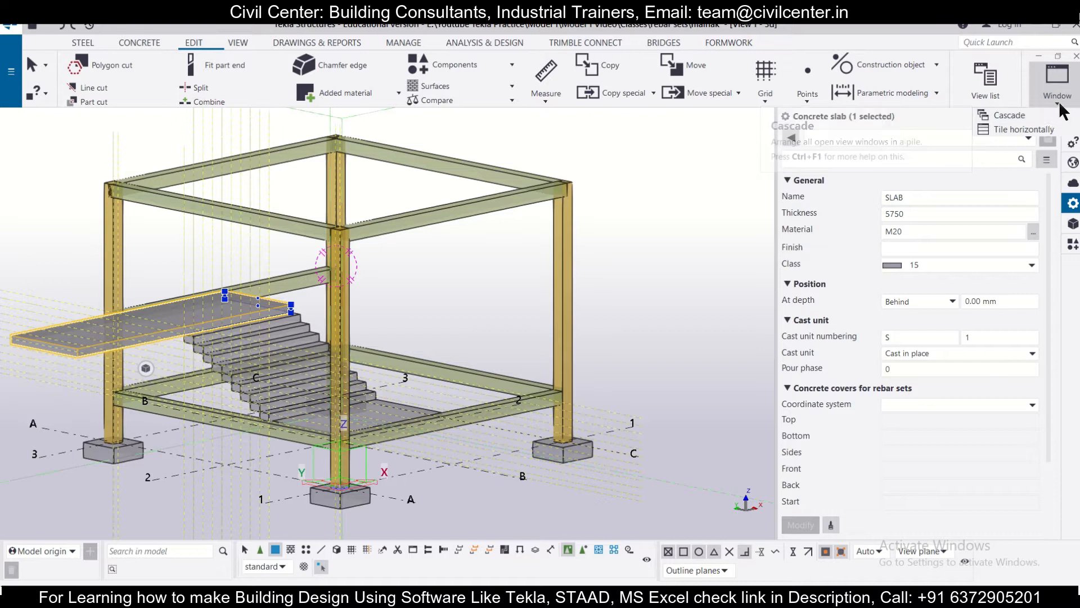
click(1061, 115)
click(998, 96)
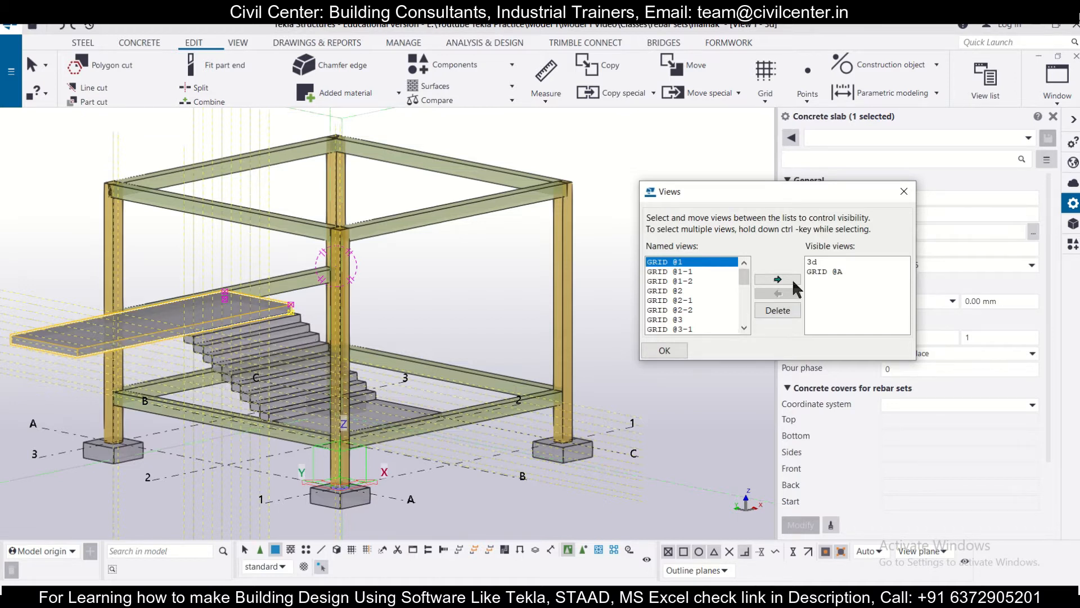
click(824, 272)
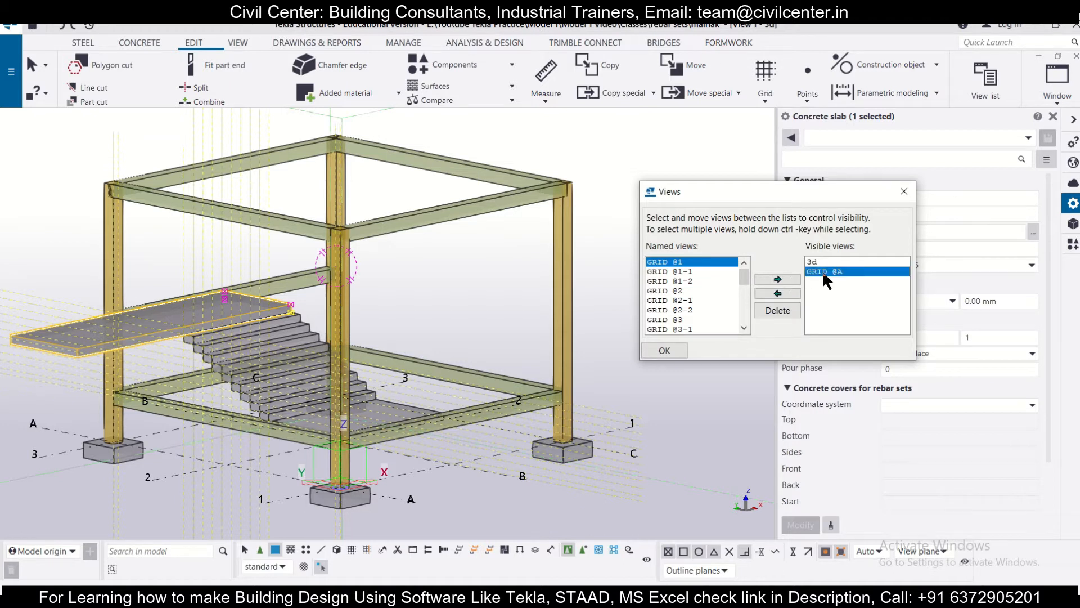
double_click(823, 272)
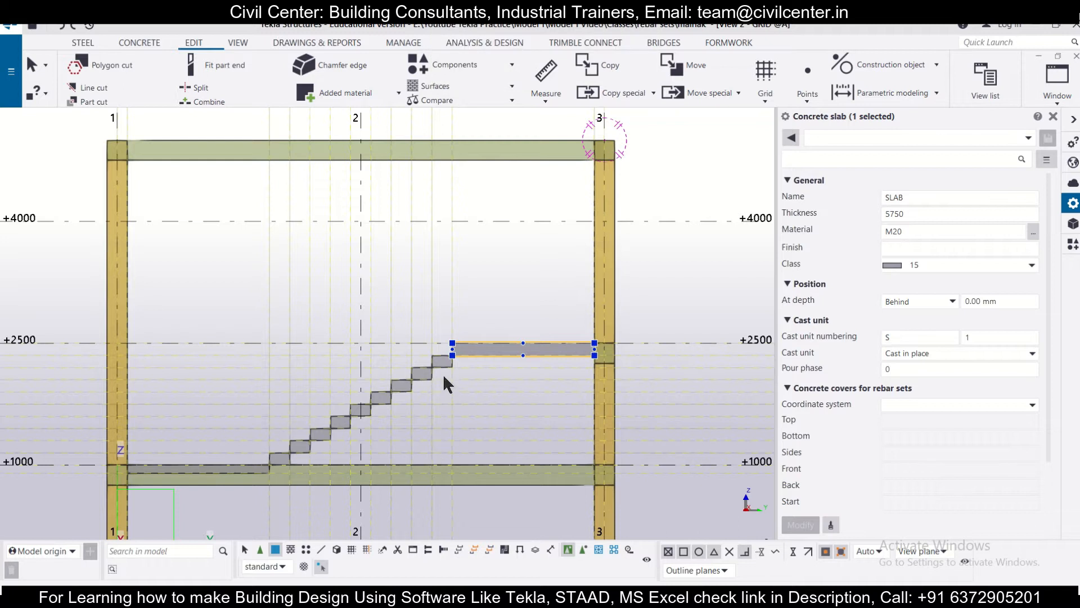
Copy the lower flight's top step from its lower corner endpoint to form the first four steps rising from the +2500 landing.
click(444, 363)
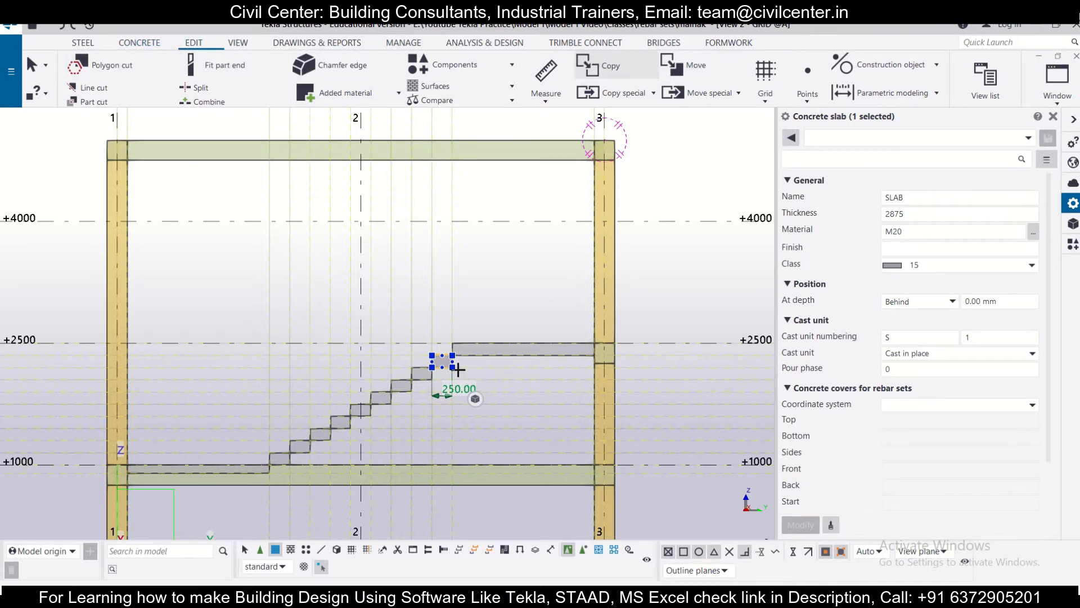
scroll(459, 368, up, 4)
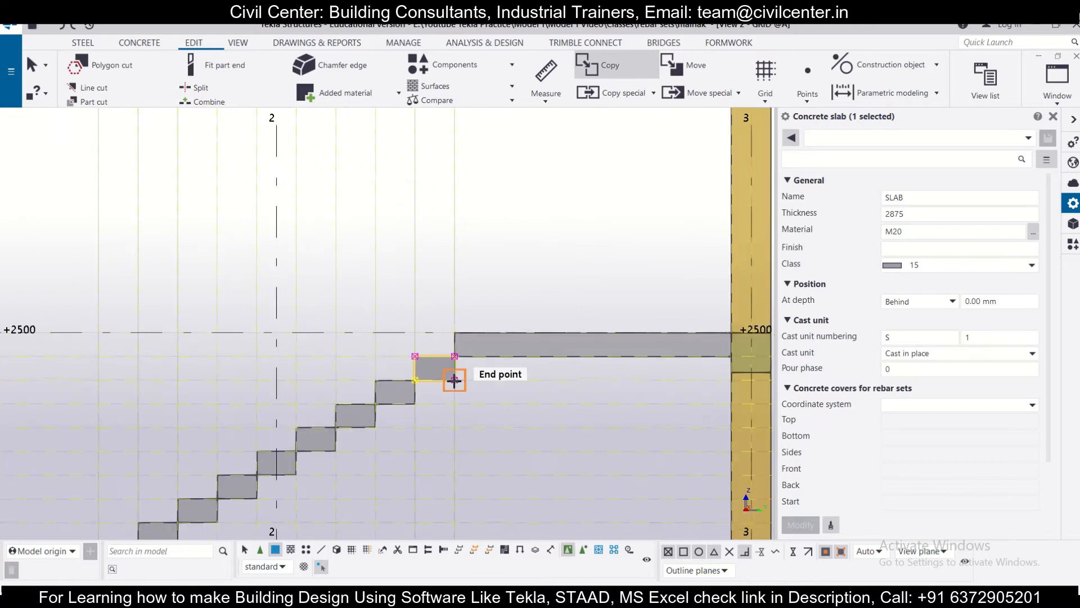
click(455, 381)
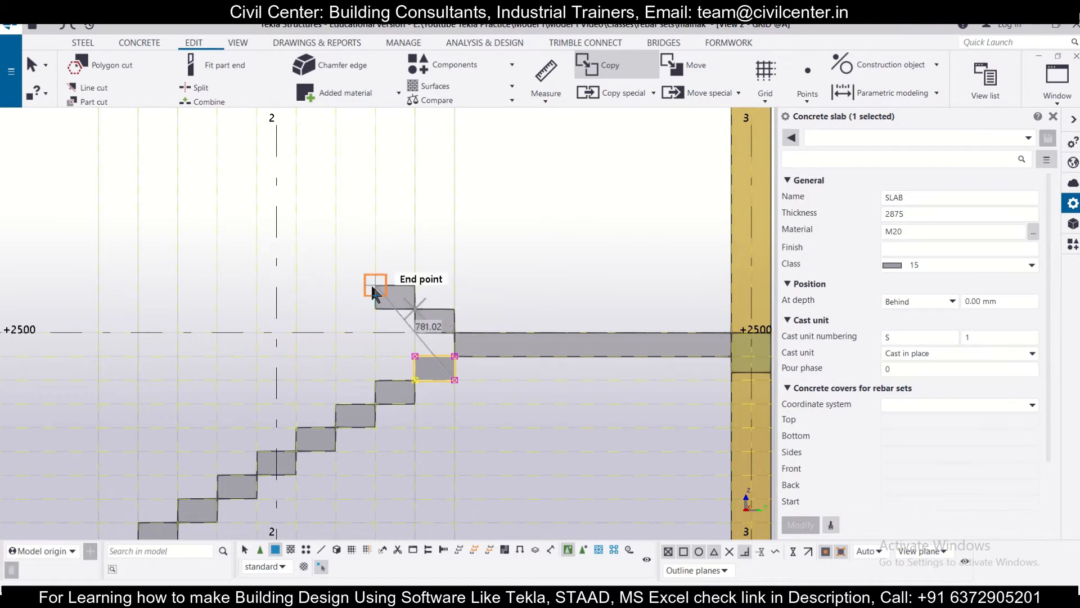
middle_drag(316, 306, 405, 415)
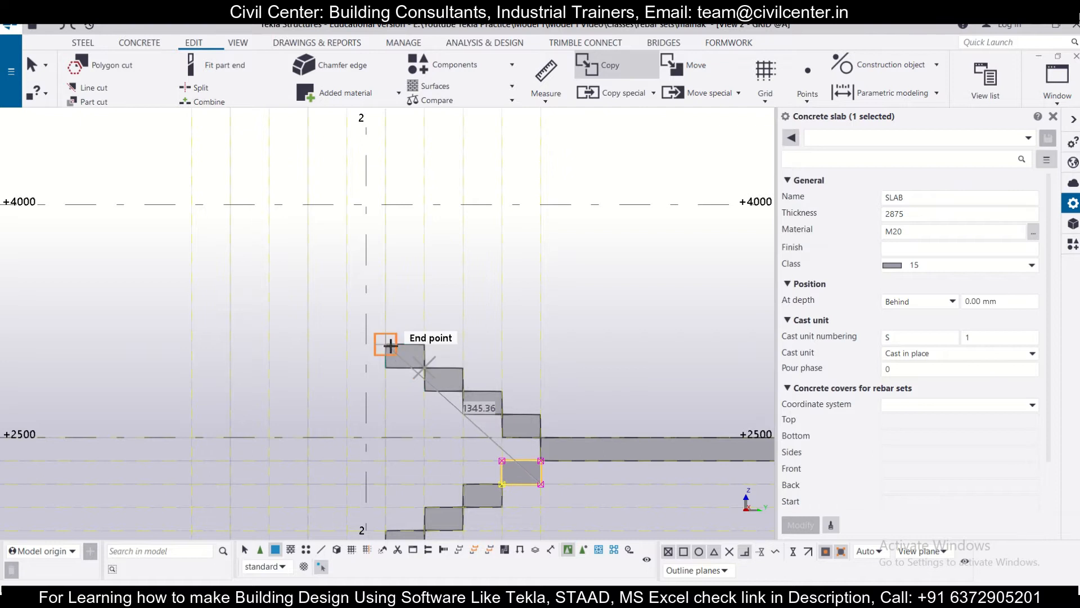
Continue copying the step diagonally upward toward grid line 1 with five more steps, and end the Copy command.
scroll(292, 336, down, 2)
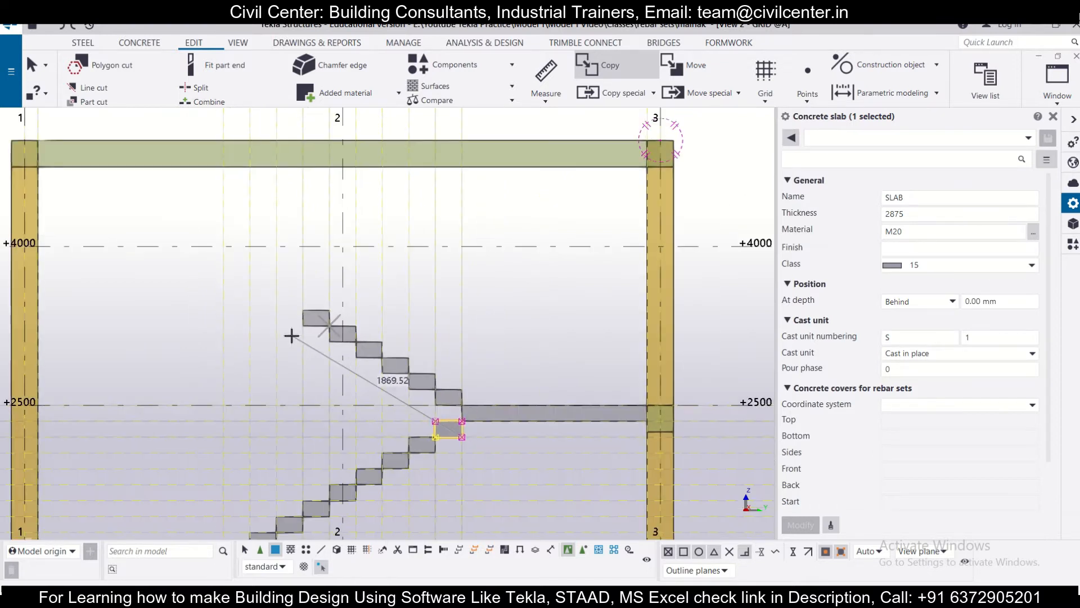
middle_drag(291, 335, 350, 379)
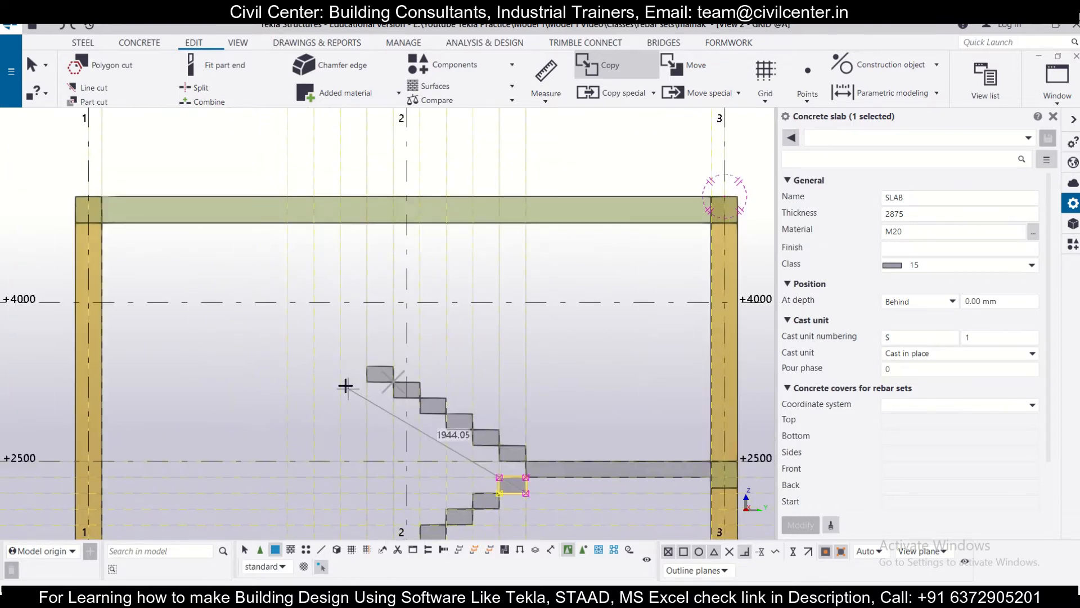
click(370, 365)
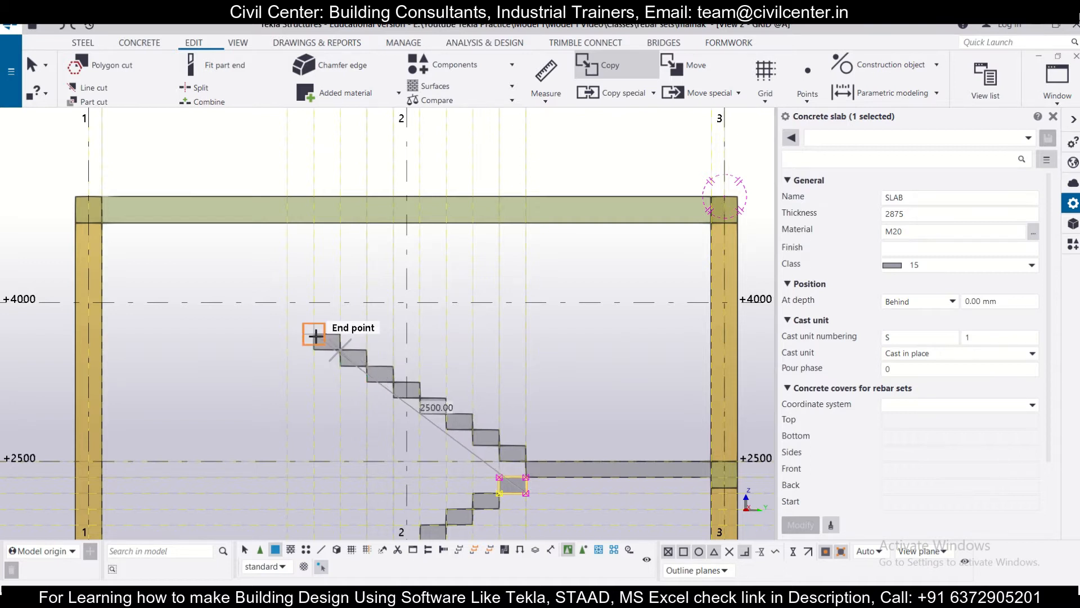
click(316, 336)
scroll(315, 315, down, 2)
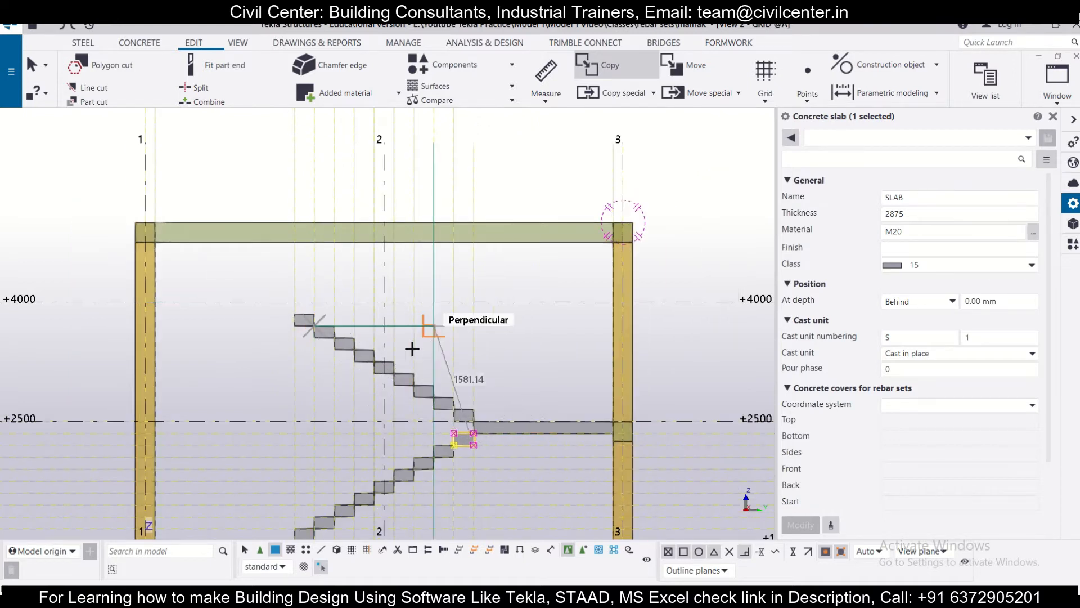
scroll(306, 318, down, 1)
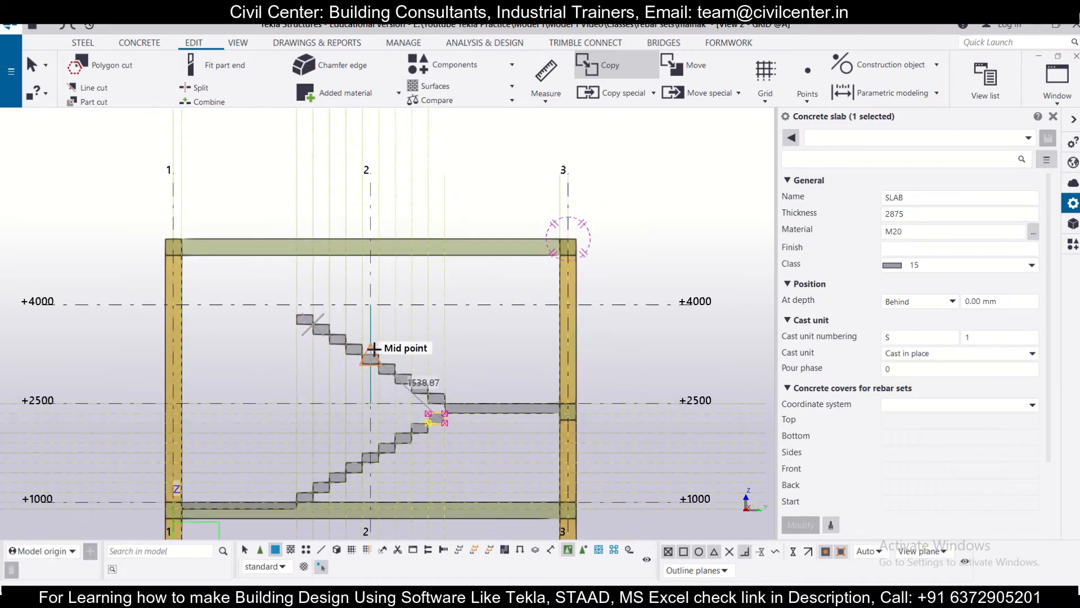
click(292, 319)
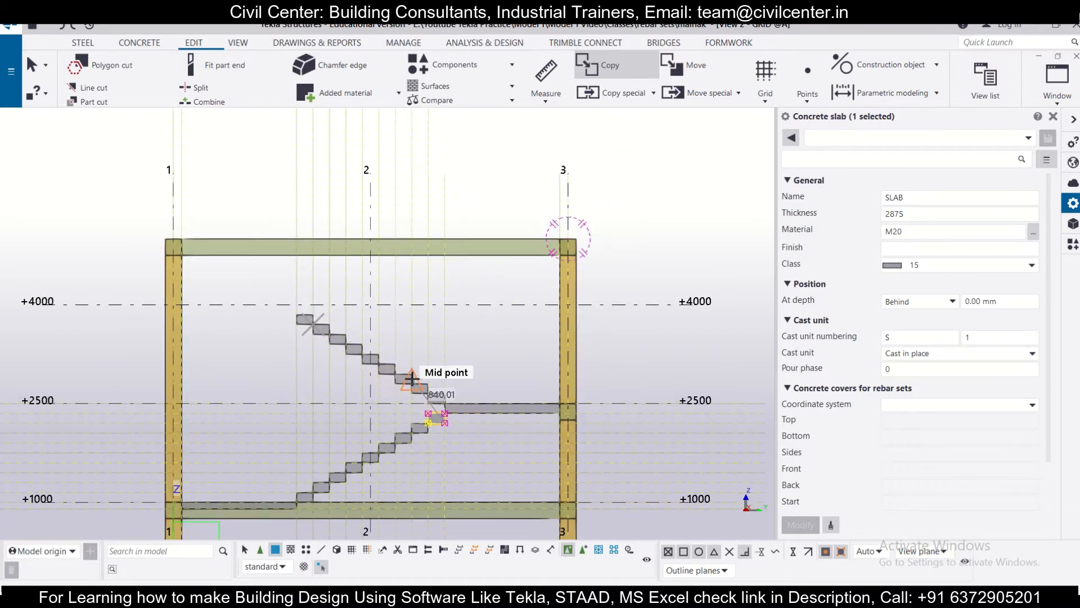
key(Escape)
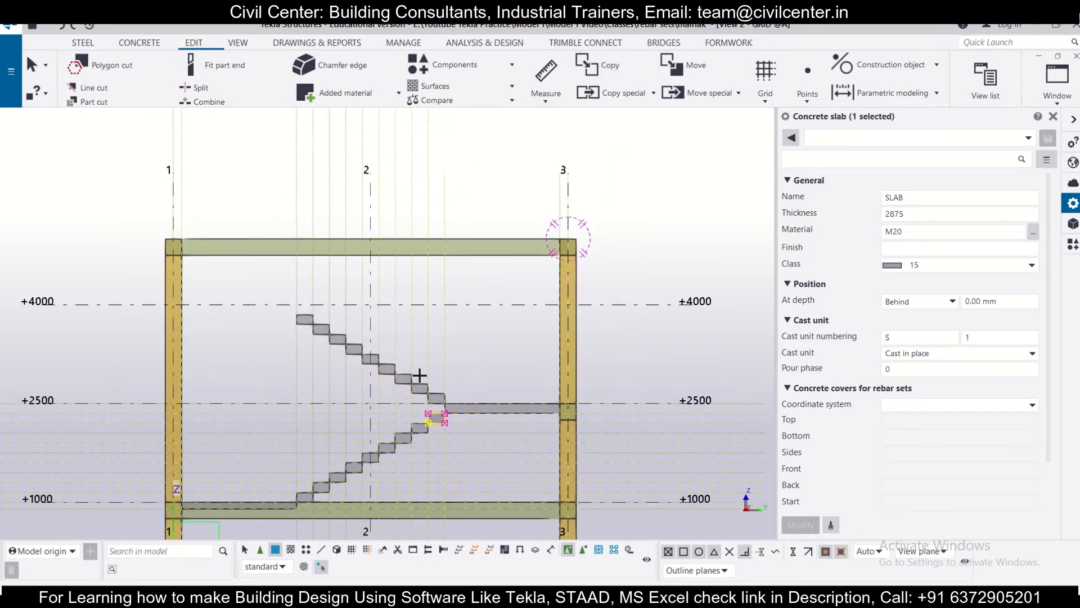
Tile the GRID @A and 3d views vertically and examine the upper stair flight from the side in both.
click(1058, 93)
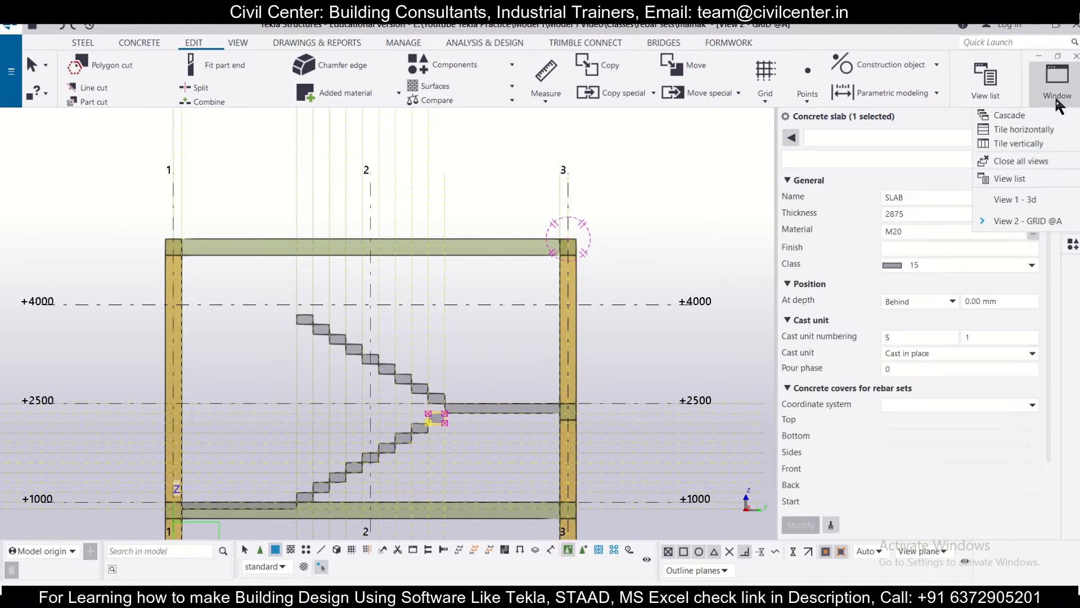
click(1032, 145)
scroll(608, 319, up, 5)
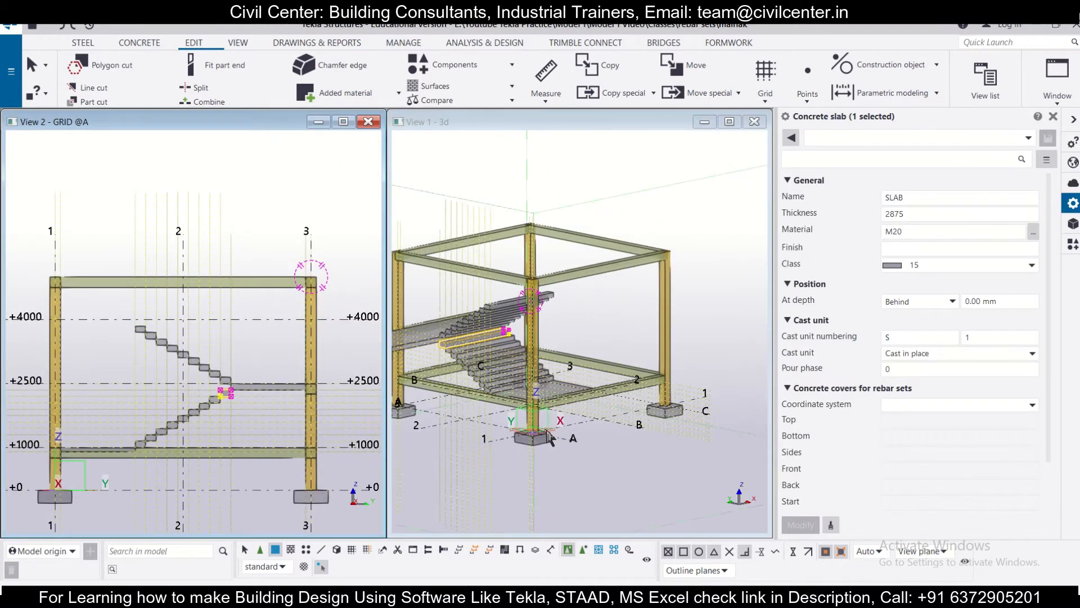
ctrl+middle_drag(491, 468, 600, 457)
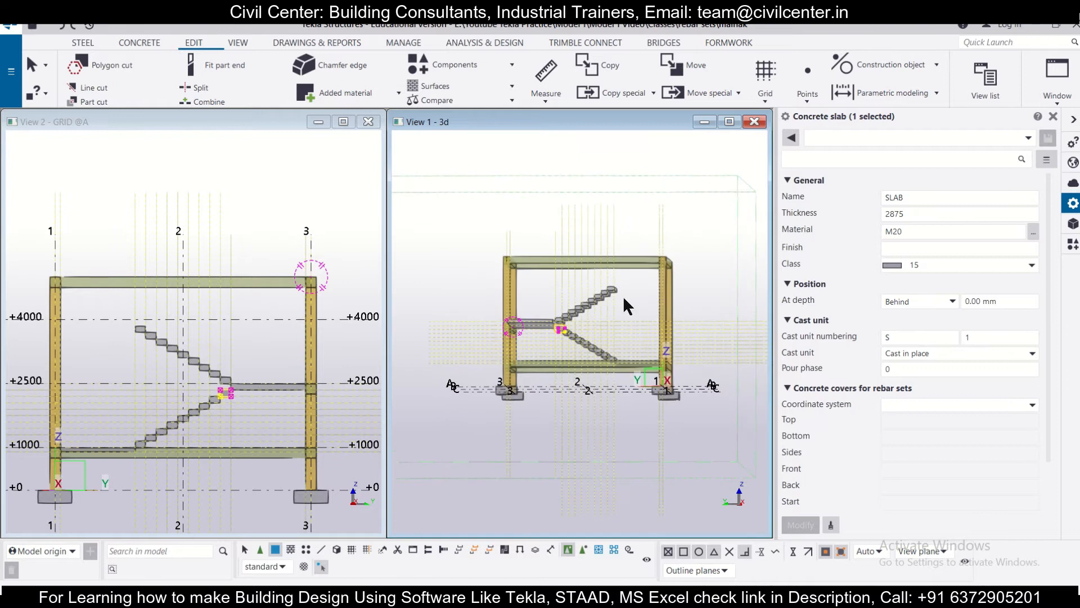
scroll(646, 265, up, 5)
scroll(647, 276, down, 5)
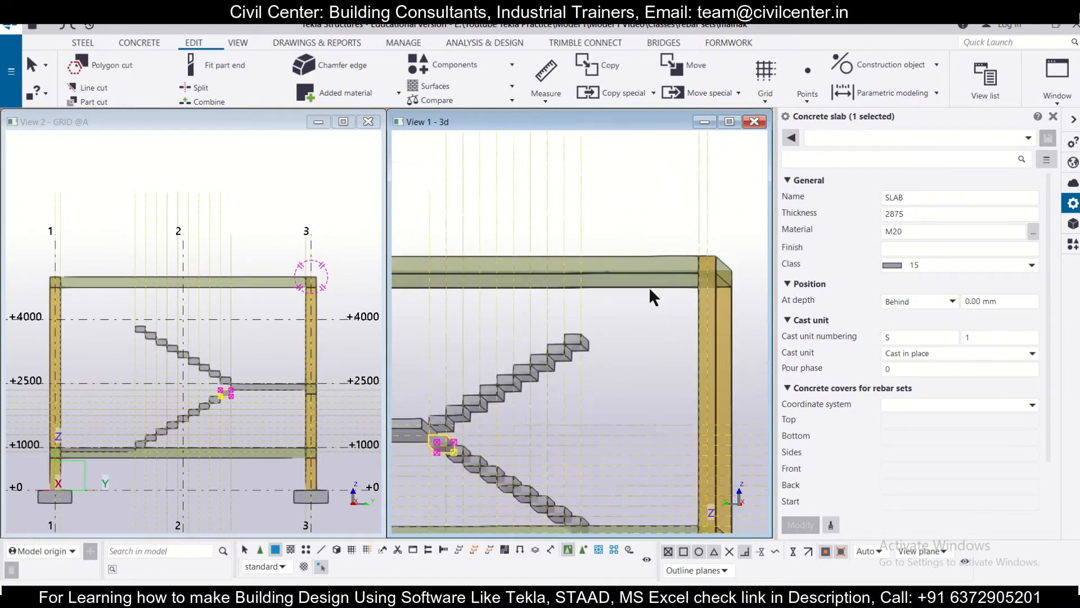
scroll(649, 287, up, 2)
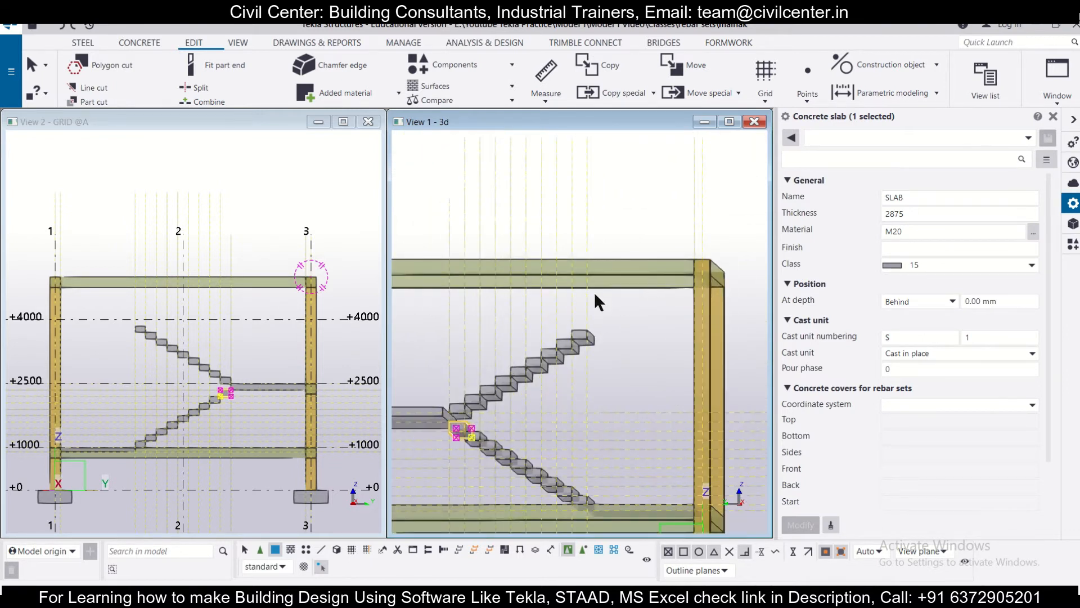
scroll(148, 321, up, 5)
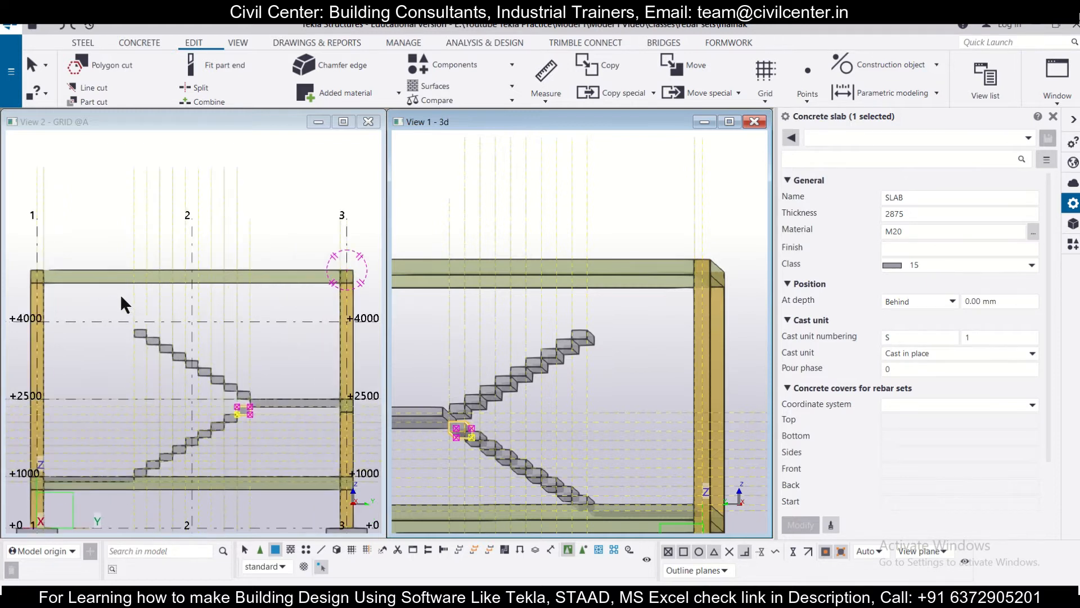
scroll(202, 347, down, 5)
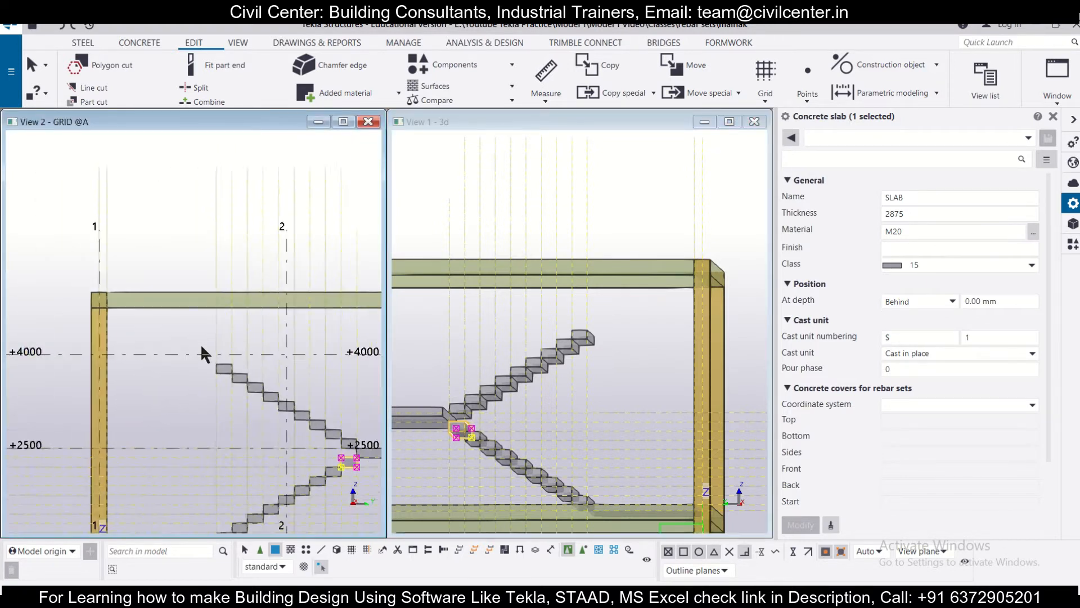
Add the PLAN @+4000 view to the visible views and close the Views dialog.
scroll(202, 347, up, 3)
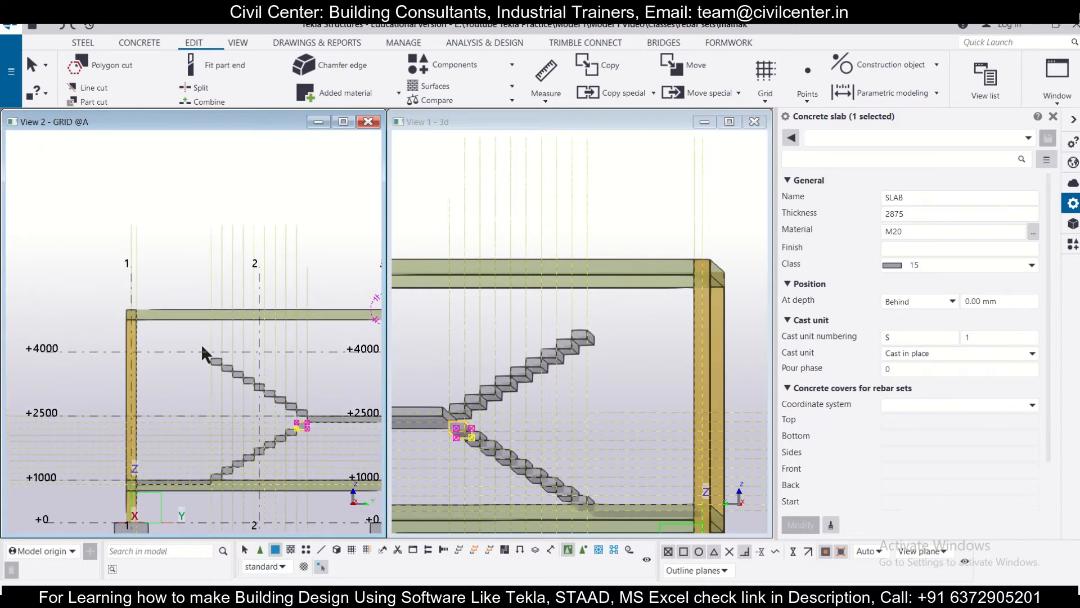
scroll(202, 348, up, 1)
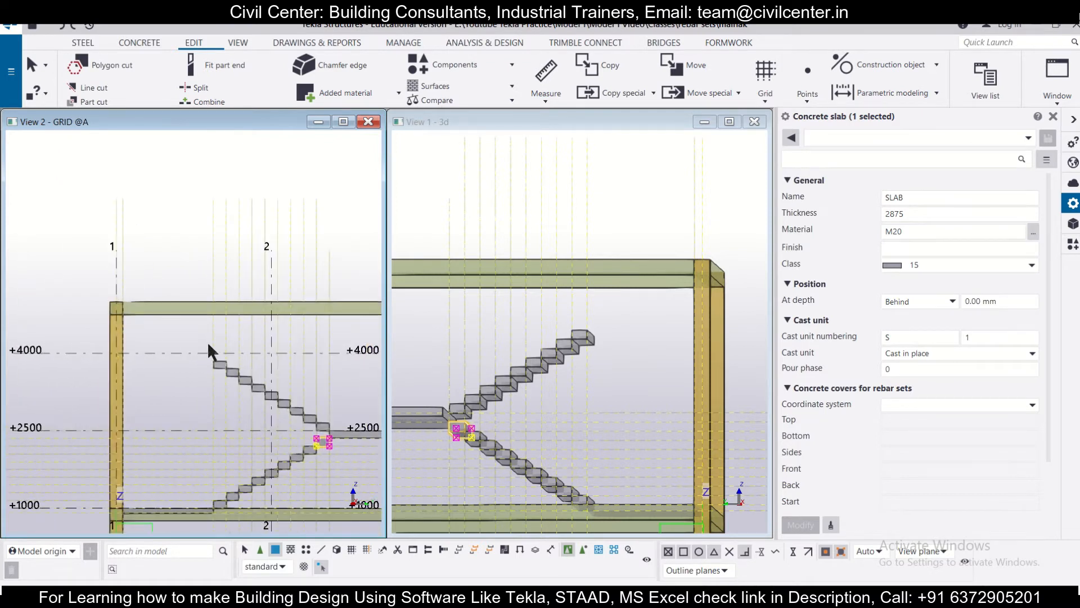
scroll(209, 350, up, 2)
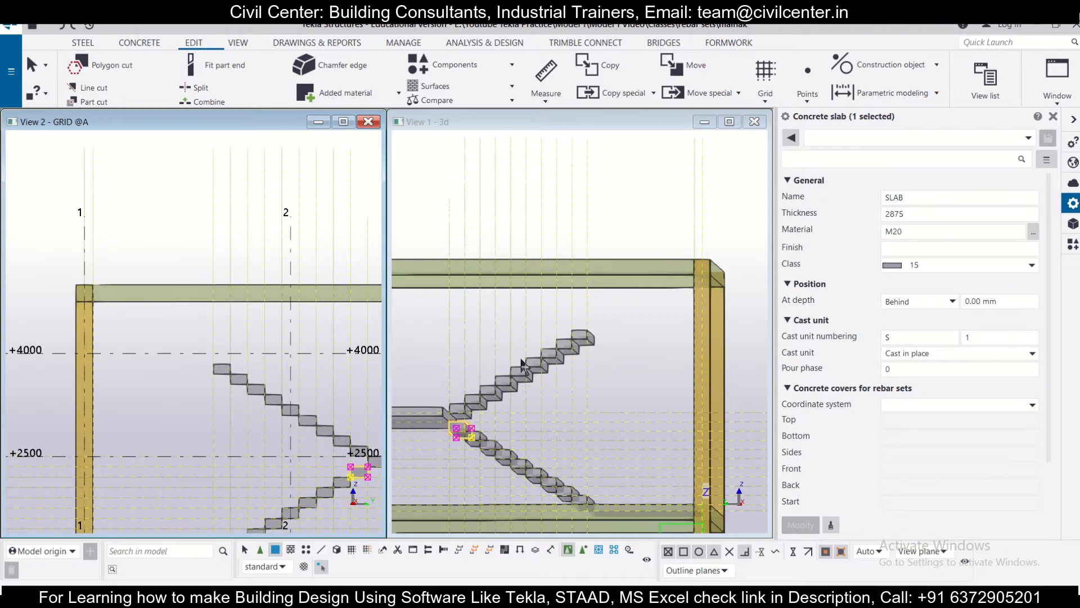
scroll(530, 356, down, 4)
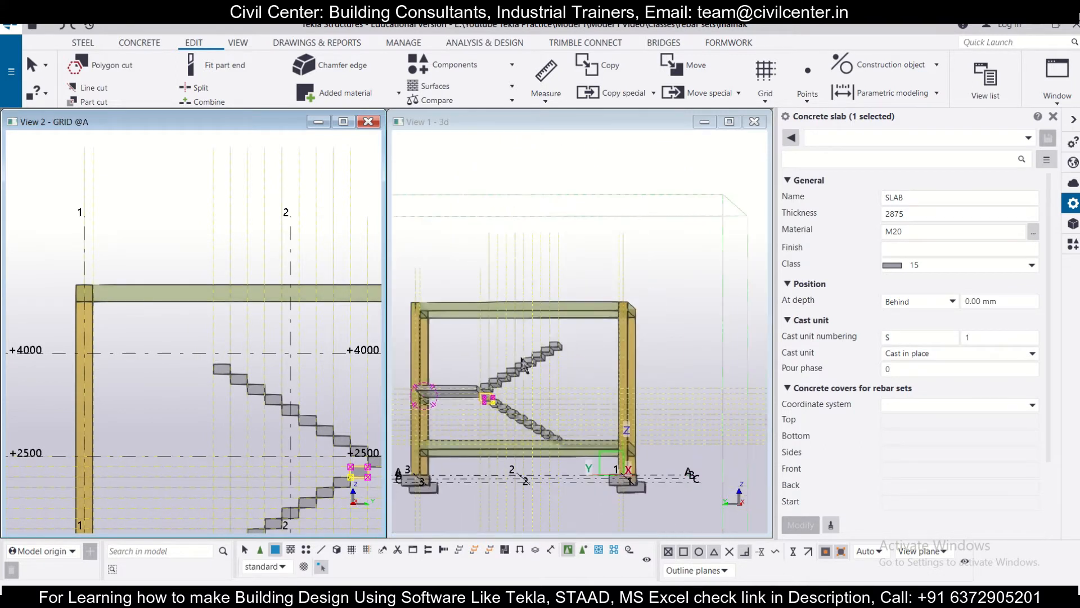
click(1057, 79)
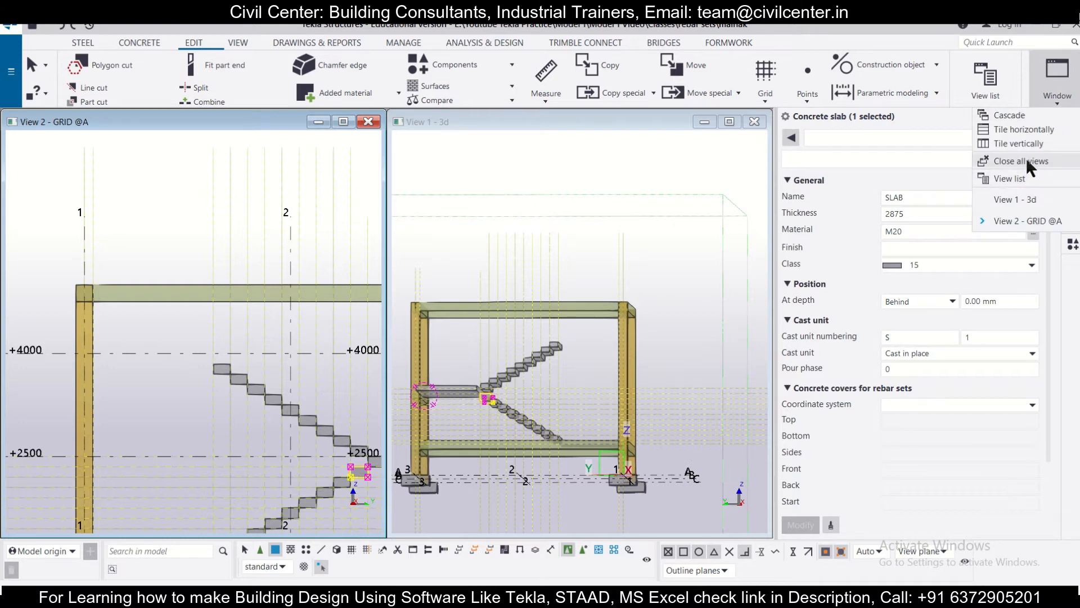
click(1029, 178)
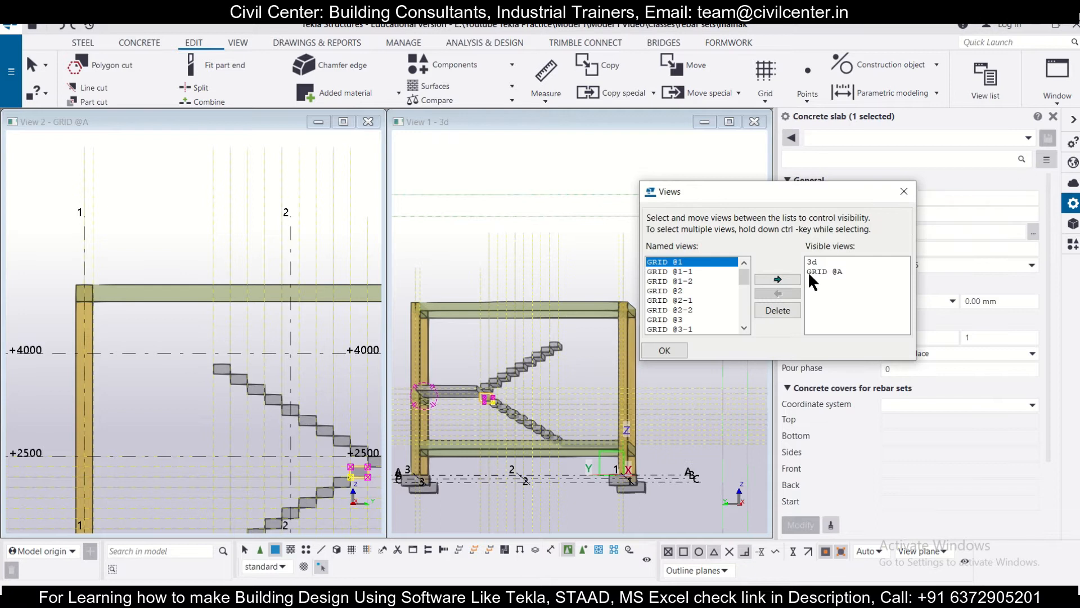
scroll(719, 295, down, 8)
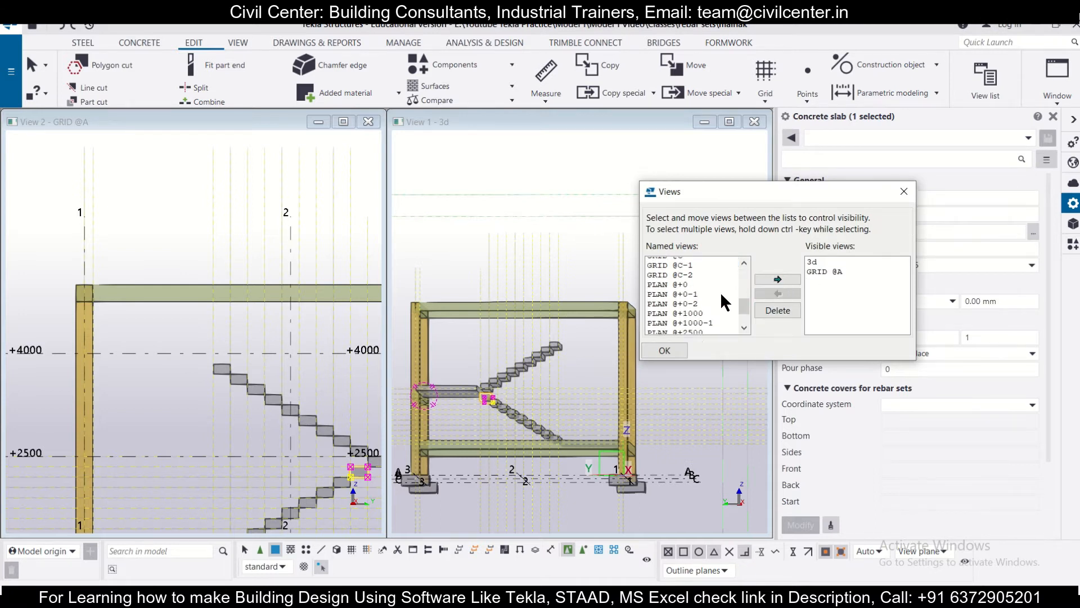
click(697, 310)
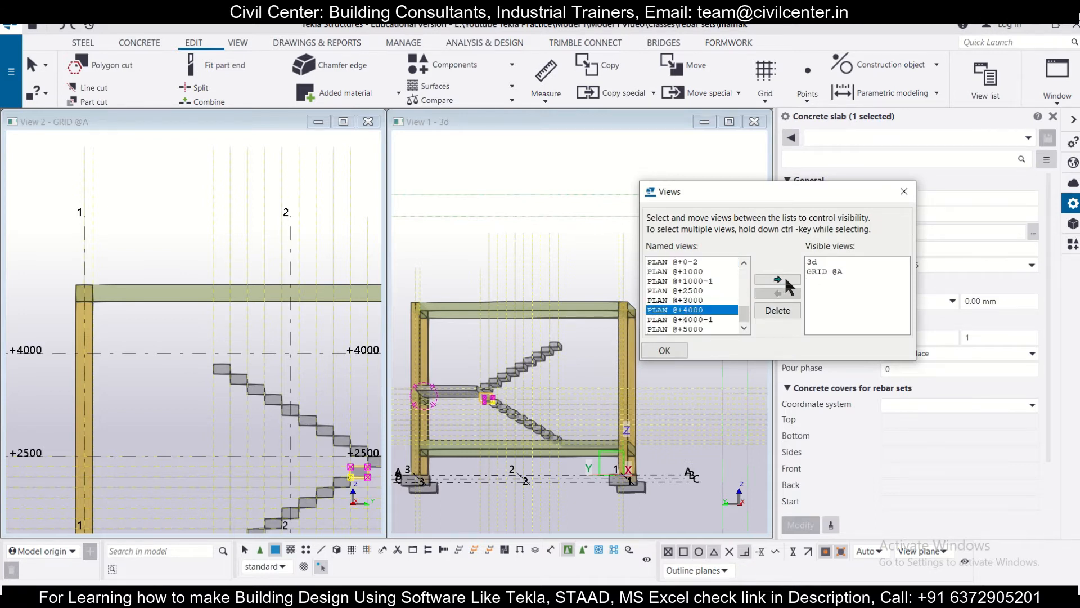
click(785, 279)
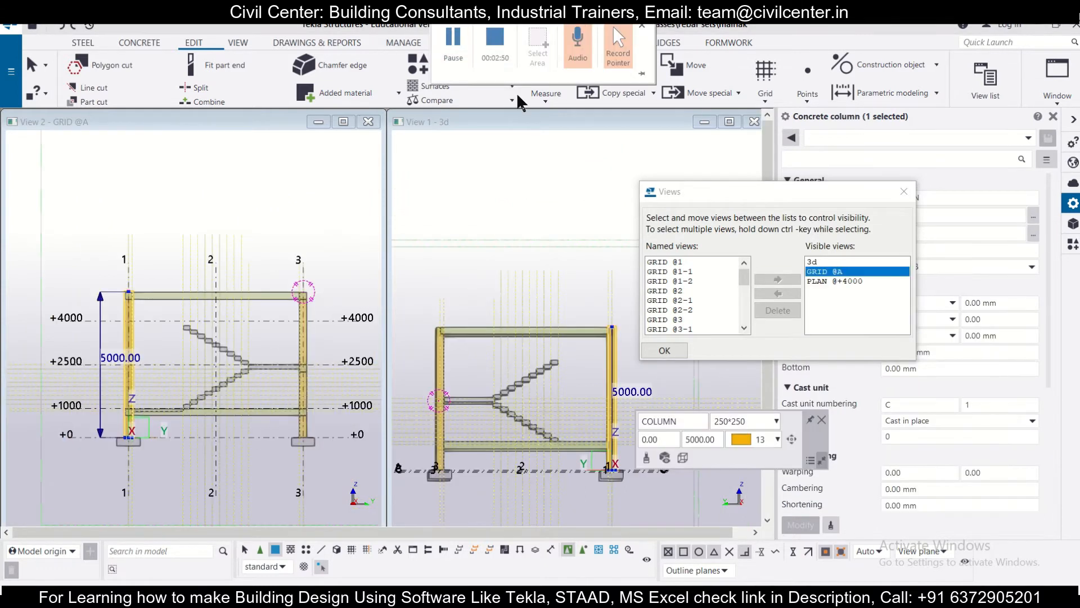
click(540, 174)
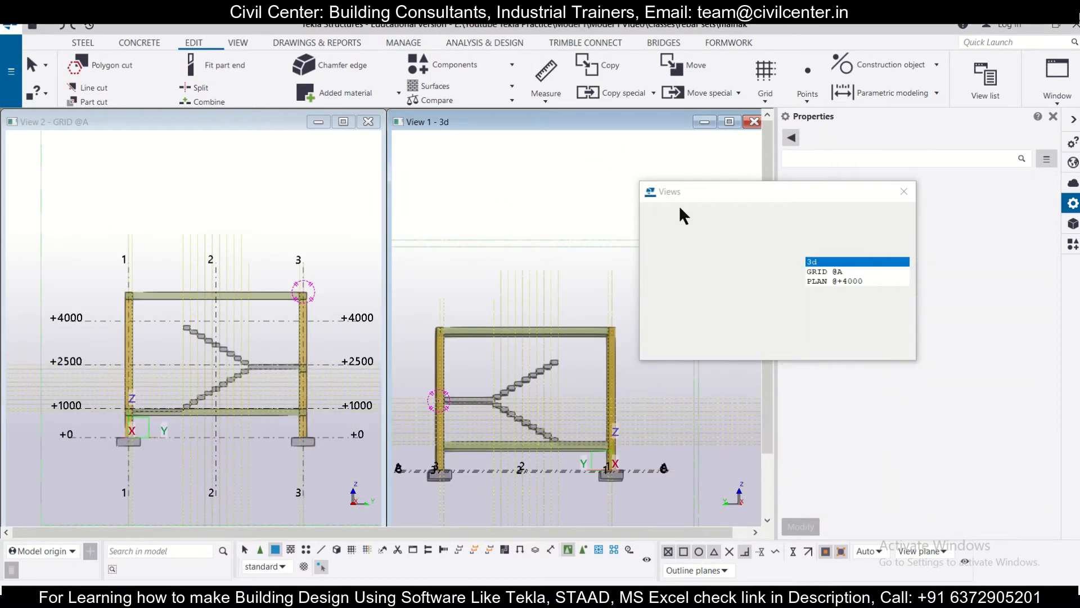
click(904, 192)
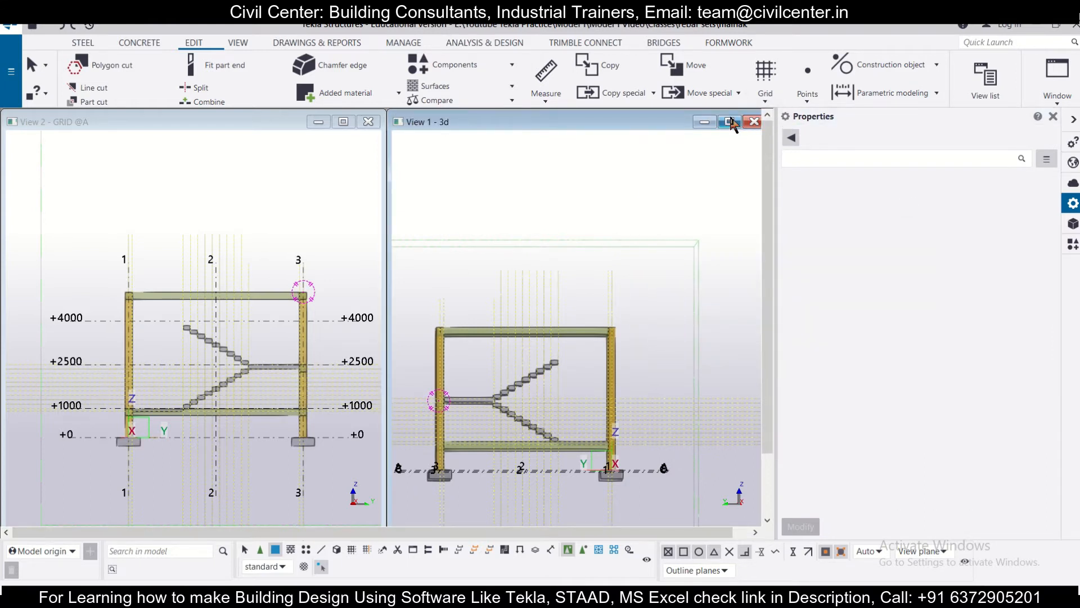
Minimise the 3d view and position the PLAN @+4000 view so the full column grid is accessible.
click(704, 122)
drag(481, 151, 558, 123)
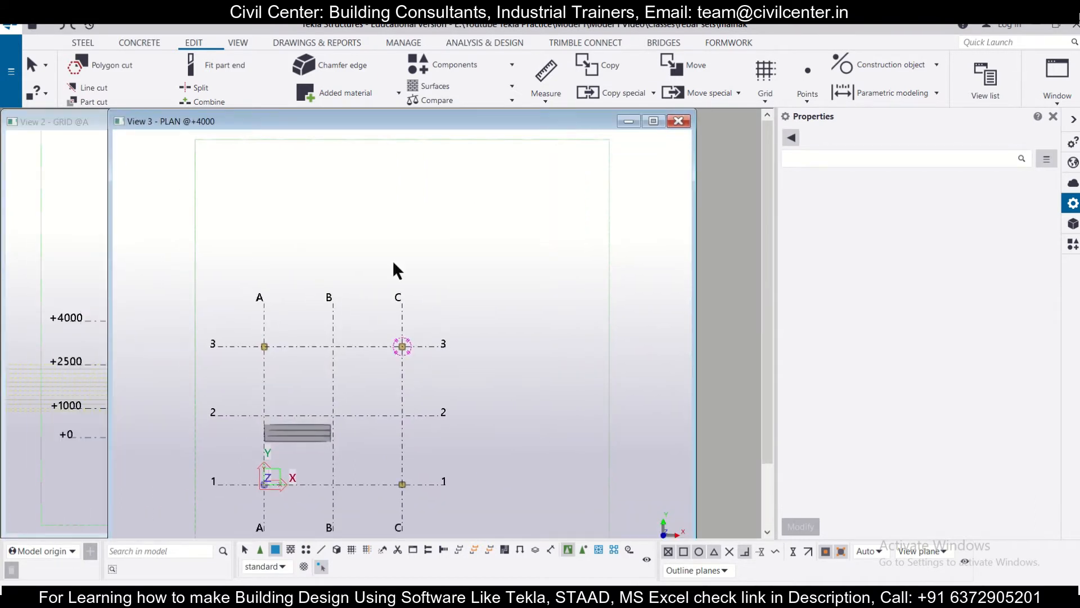
scroll(273, 385, up, 7)
scroll(283, 373, down, 3)
middle_drag(302, 379, 288, 312)
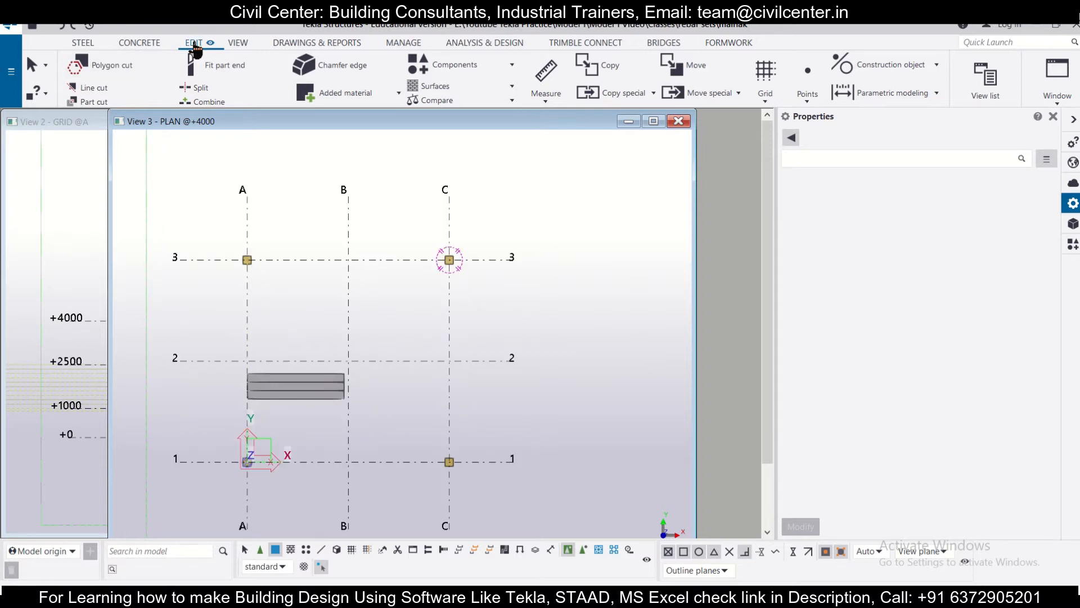
Place a 250*250 concrete beam along grid line 3 between the inner faces of the columns at grids A and C.
click(140, 45)
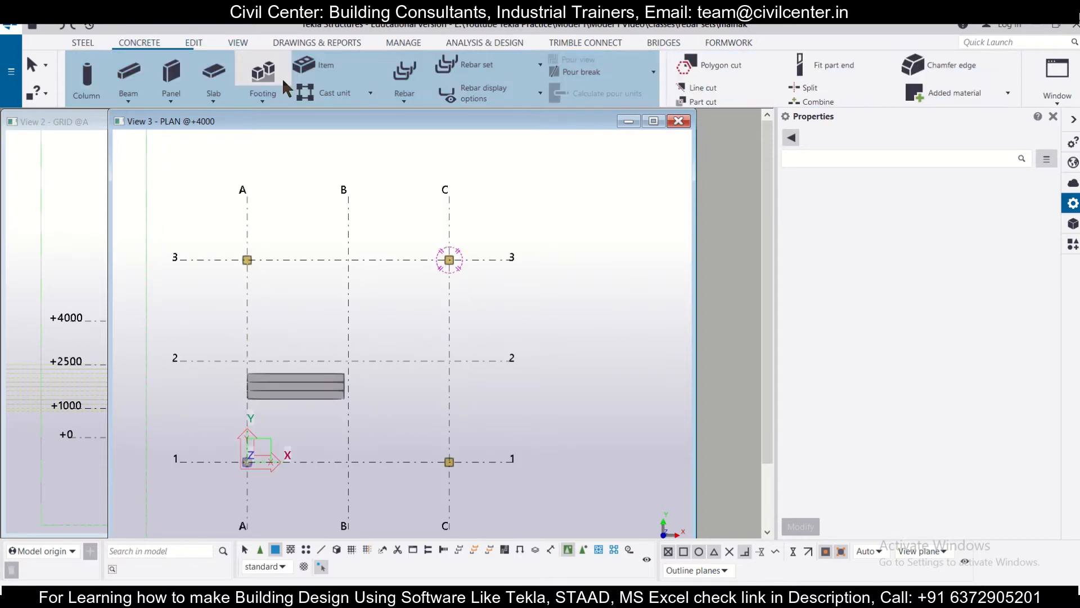
click(129, 103)
click(136, 114)
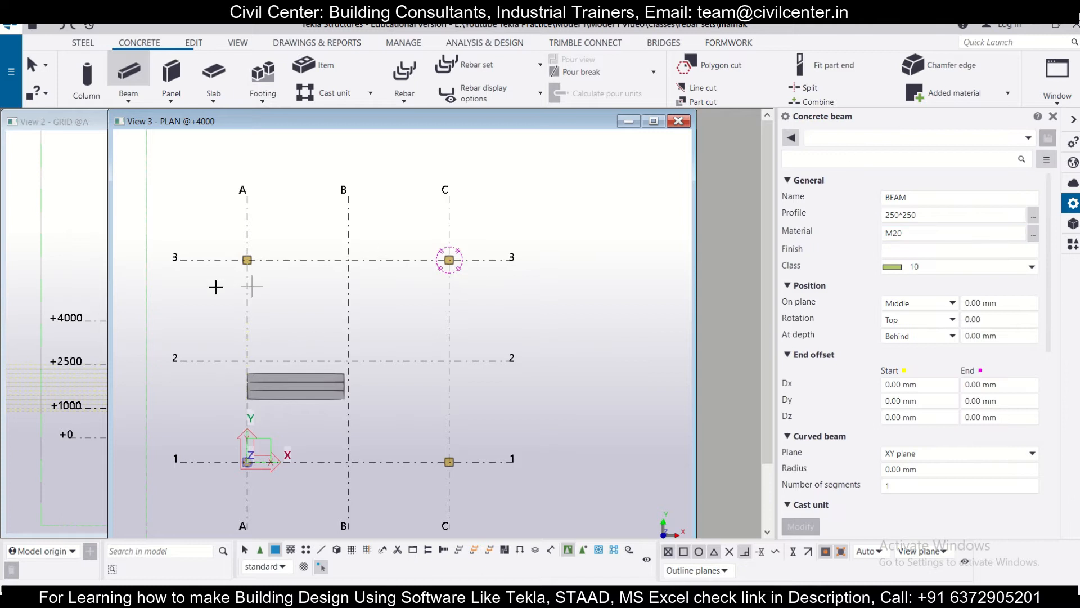
scroll(220, 237, up, 1)
scroll(242, 247, up, 2)
click(266, 294)
scroll(315, 290, up, 1)
scroll(330, 288, down, 3)
middle_drag(501, 309, 314, 321)
scroll(393, 315, up, 2)
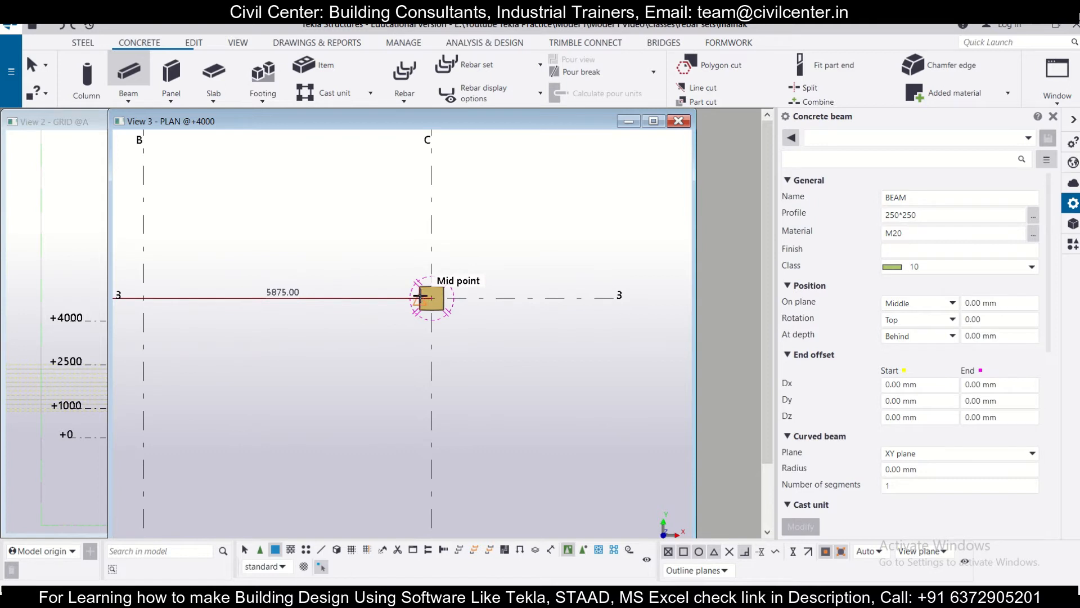
click(423, 303)
Place a matching beam along grid line A between the inner faces of the columns at grids 3 and 1.
scroll(433, 301, down, 2)
middle_drag(374, 318, 463, 309)
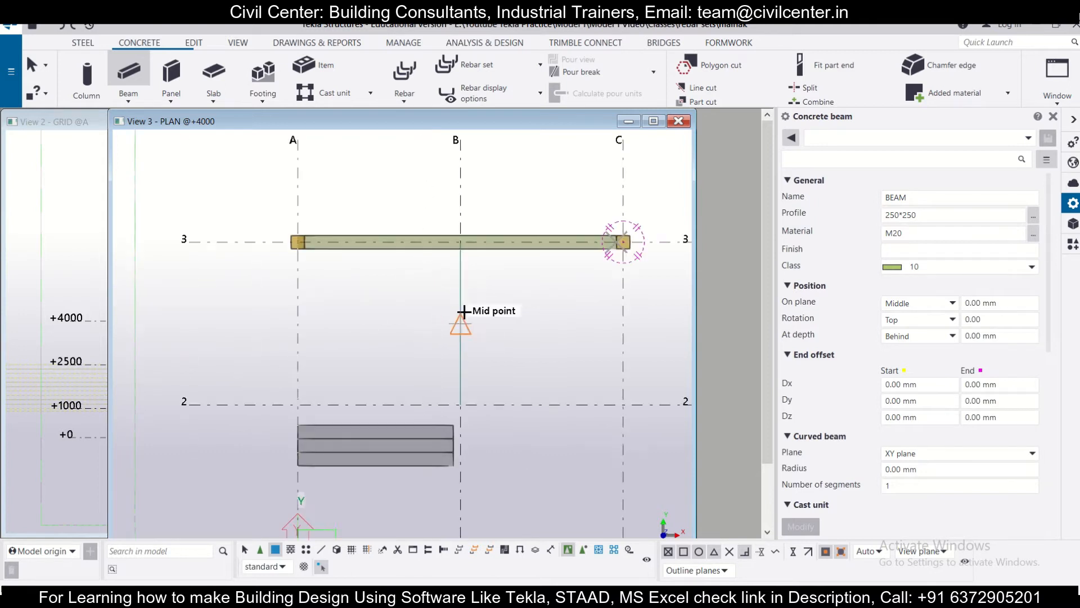
scroll(311, 265, up, 2)
scroll(304, 253, up, 1)
click(292, 234)
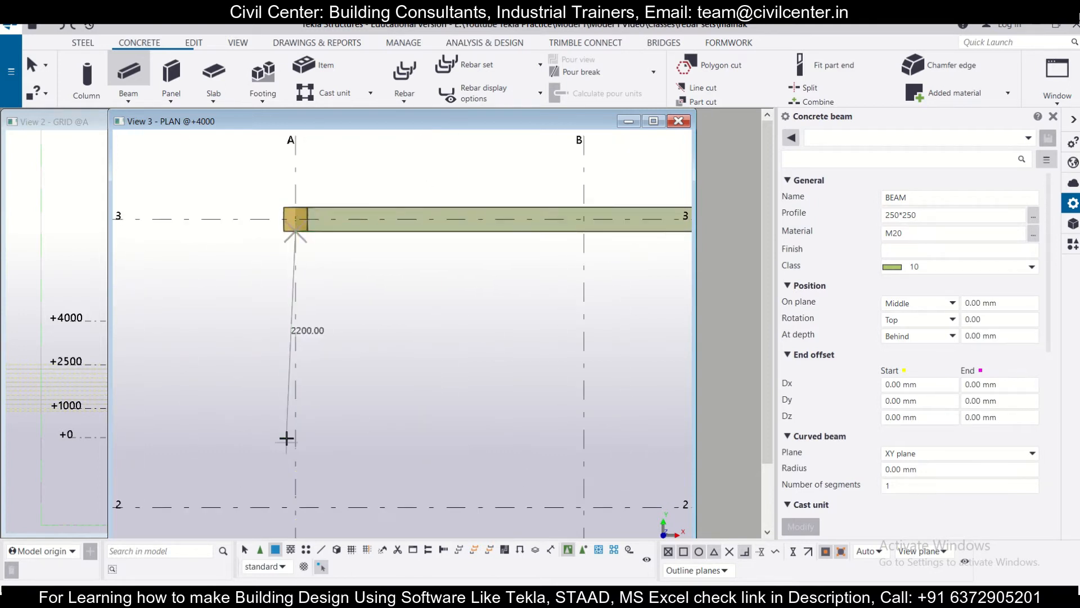
scroll(278, 413, down, 1)
scroll(241, 284, down, 1)
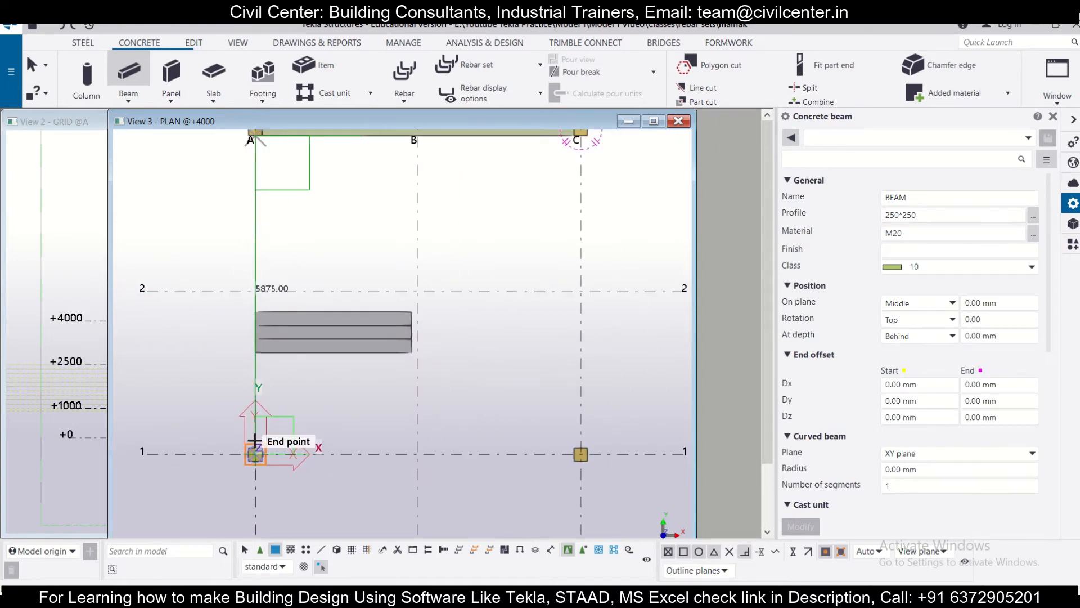
scroll(253, 445, up, 1)
scroll(256, 439, up, 1)
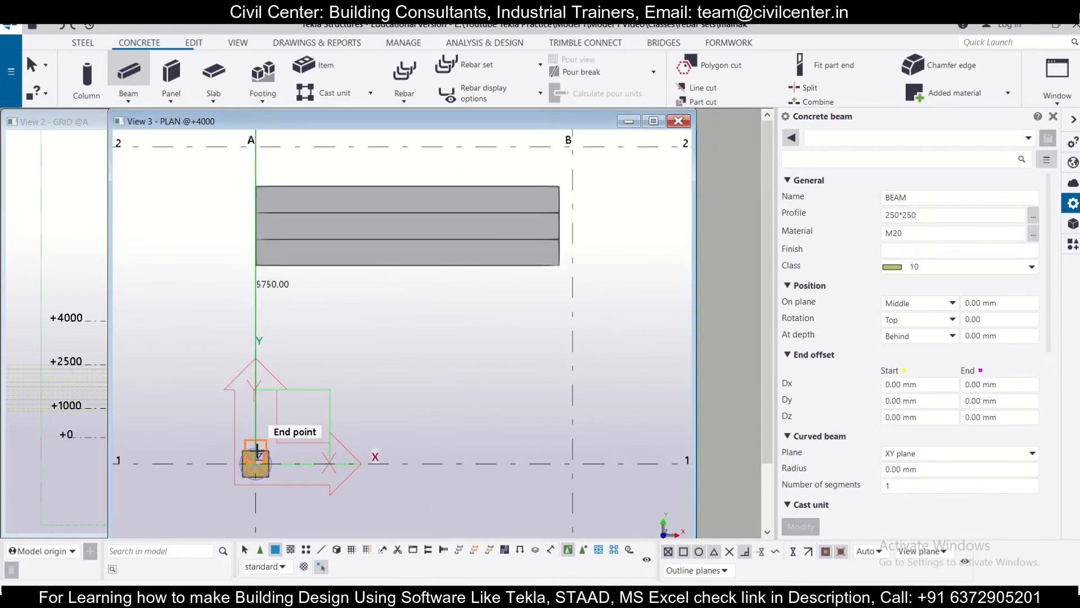
scroll(256, 449, down, 1)
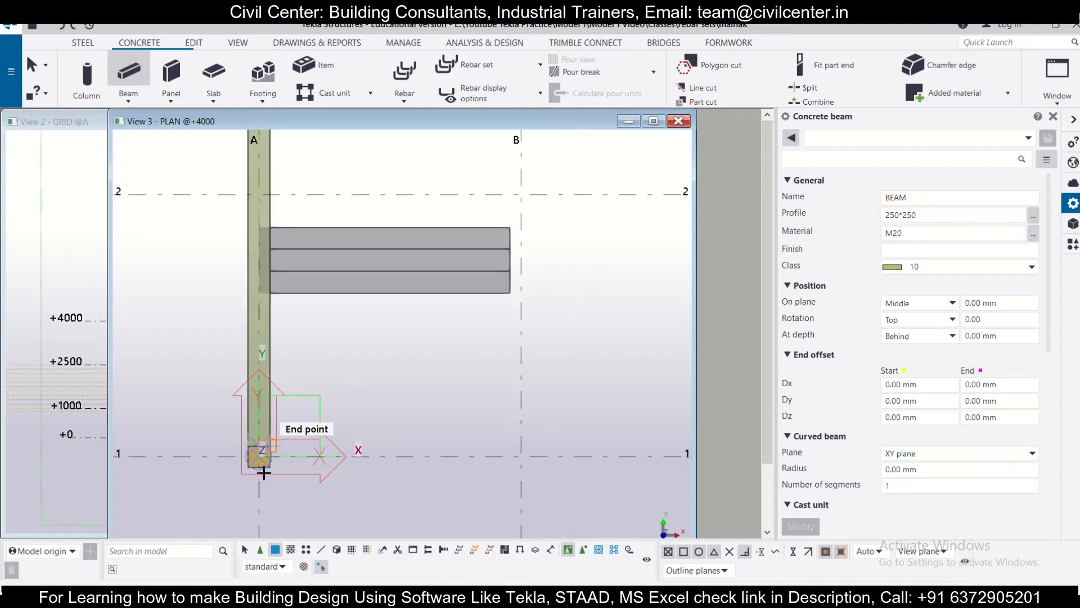
Place a beam along grid line 1 between the inner faces of the columns at grids A and C.
scroll(258, 453, up, 2)
scroll(281, 431, down, 4)
middle_drag(433, 426, 127, 394)
scroll(415, 423, up, 4)
click(439, 407)
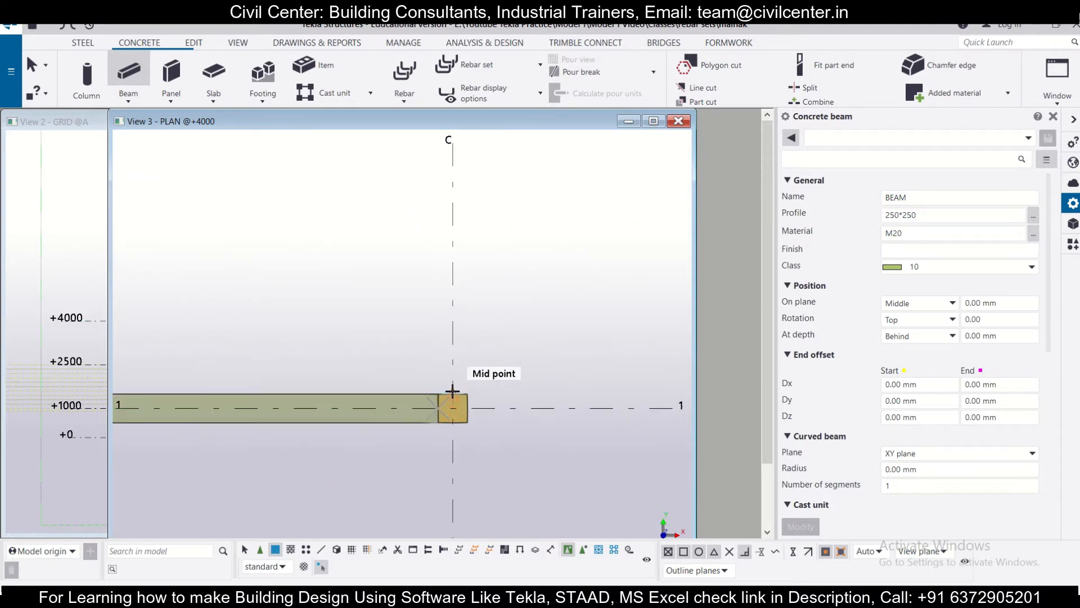
Close the +4000 beam frame with a beam along grid line C from the column at grid 1 to the one at grid 3.
middle_drag(446, 283, 461, 387)
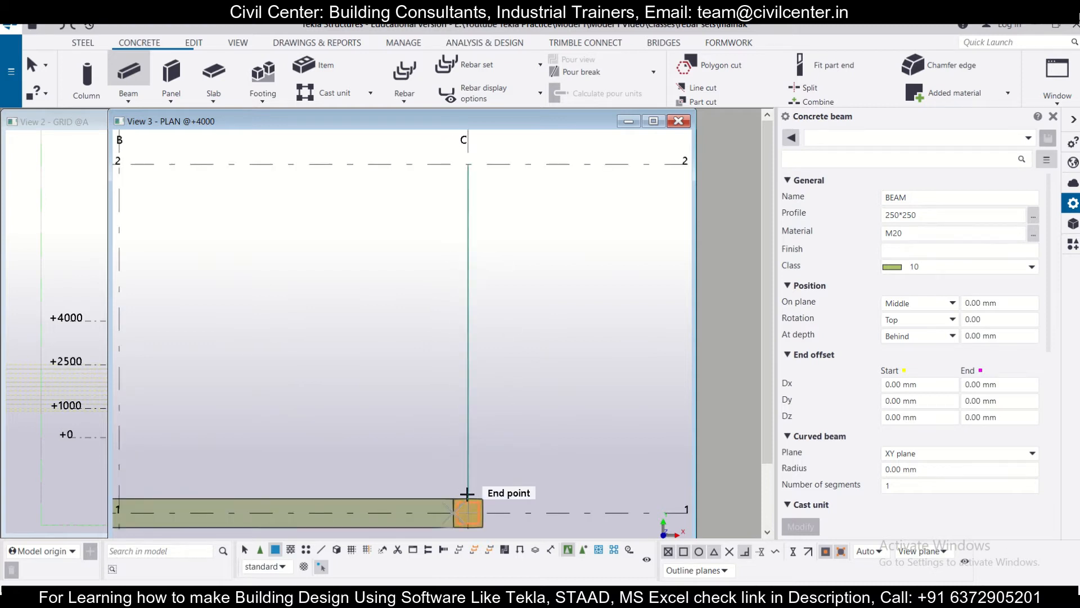
click(469, 494)
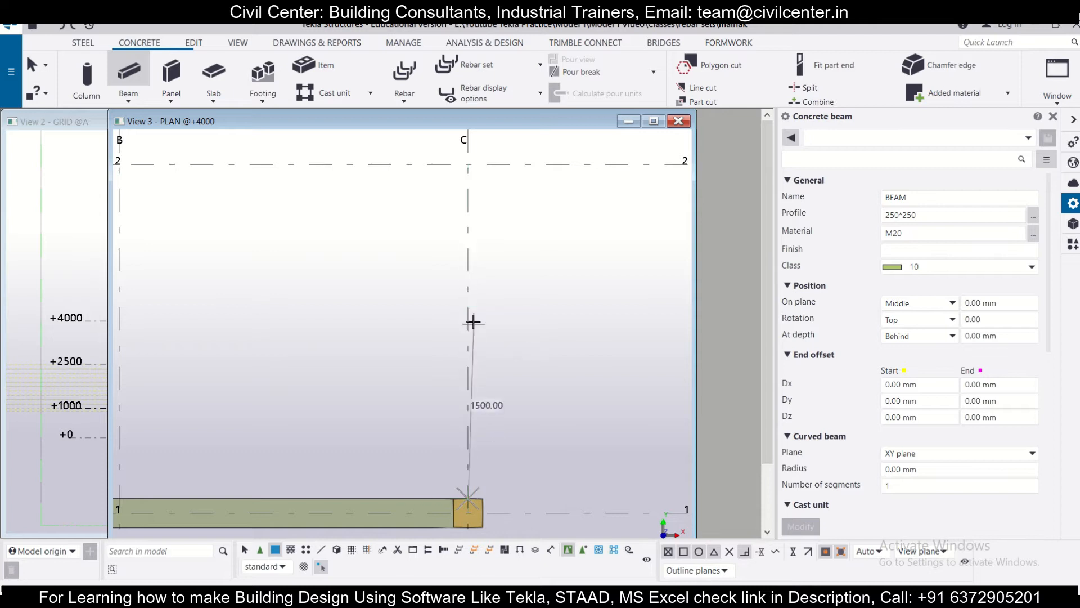
scroll(470, 320, down, 5)
middle_drag(450, 143, 444, 443)
scroll(450, 332, up, 2)
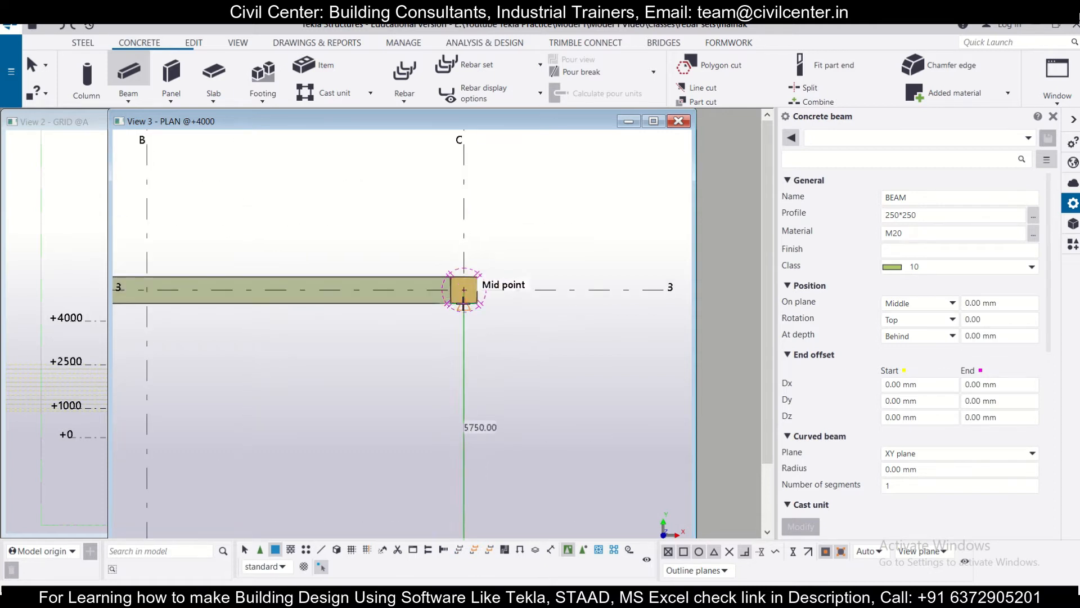
click(465, 311)
scroll(369, 340, down, 4)
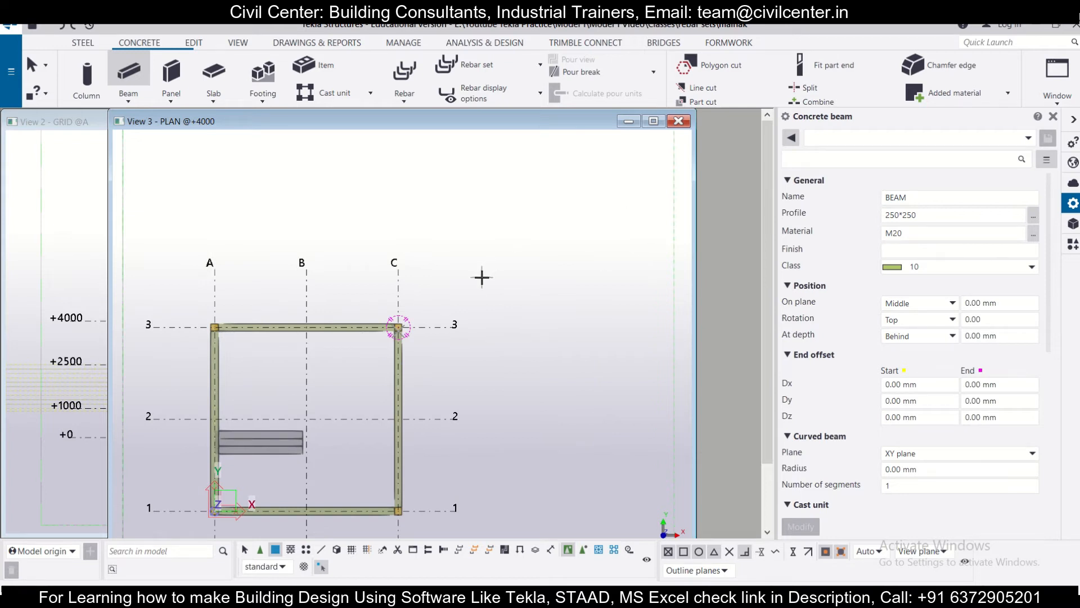
scroll(481, 277, up, 1)
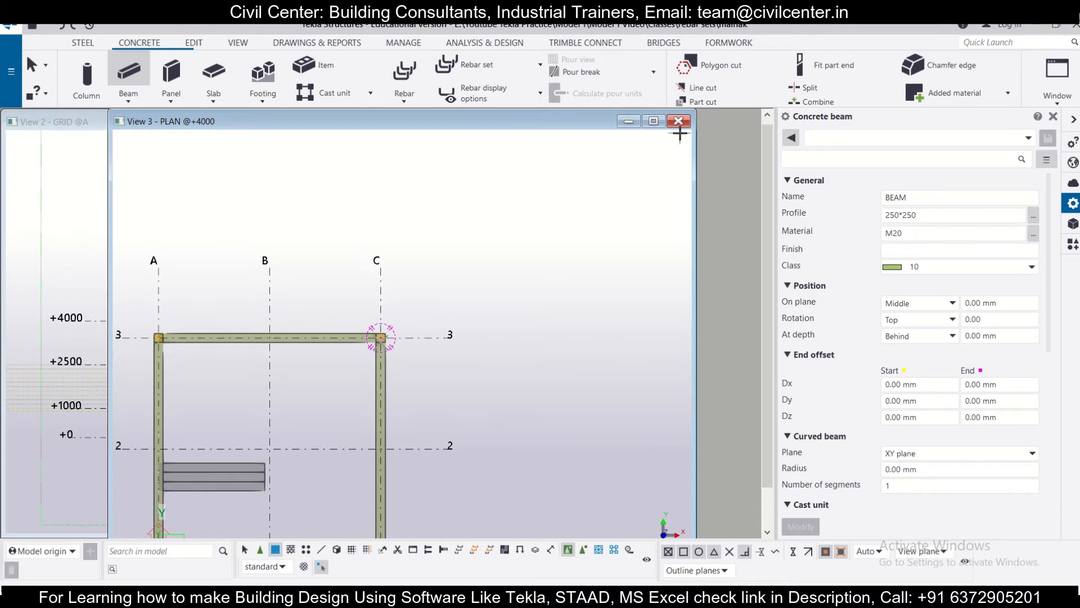
Minimise the PLAN @+4000 view and tile the GRID @A view vertically to check the new beam level in elevation.
click(628, 122)
drag(282, 126, 466, 113)
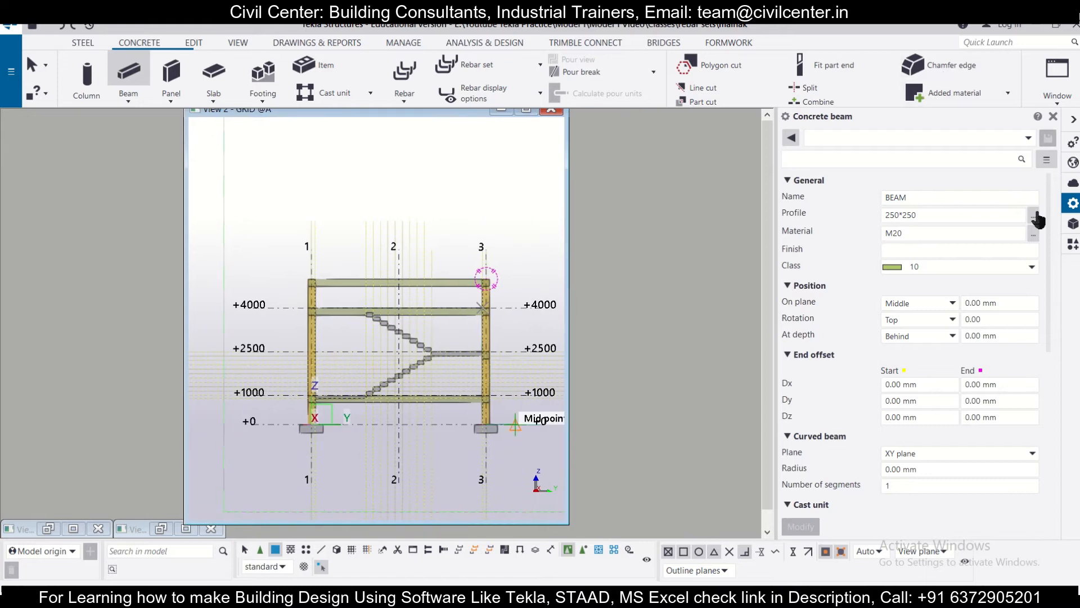
click(1049, 103)
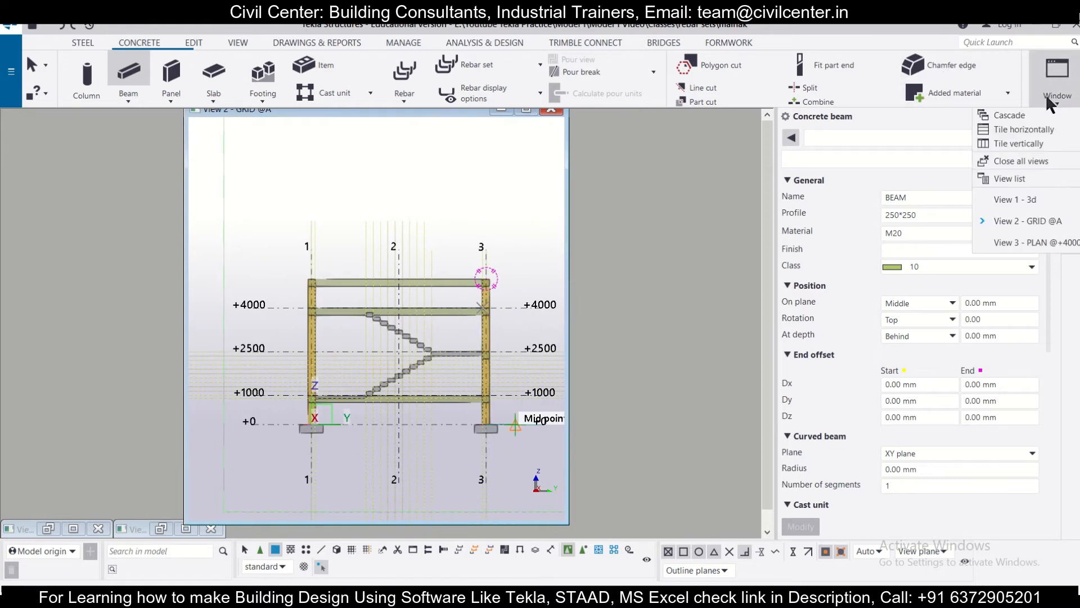
click(1031, 145)
click(1055, 108)
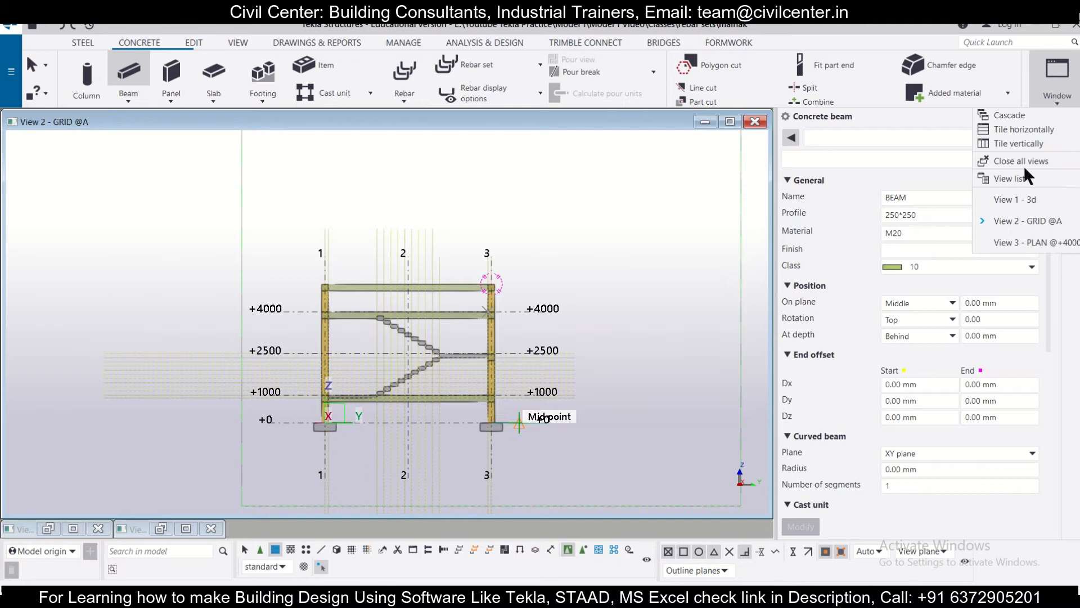
click(1032, 144)
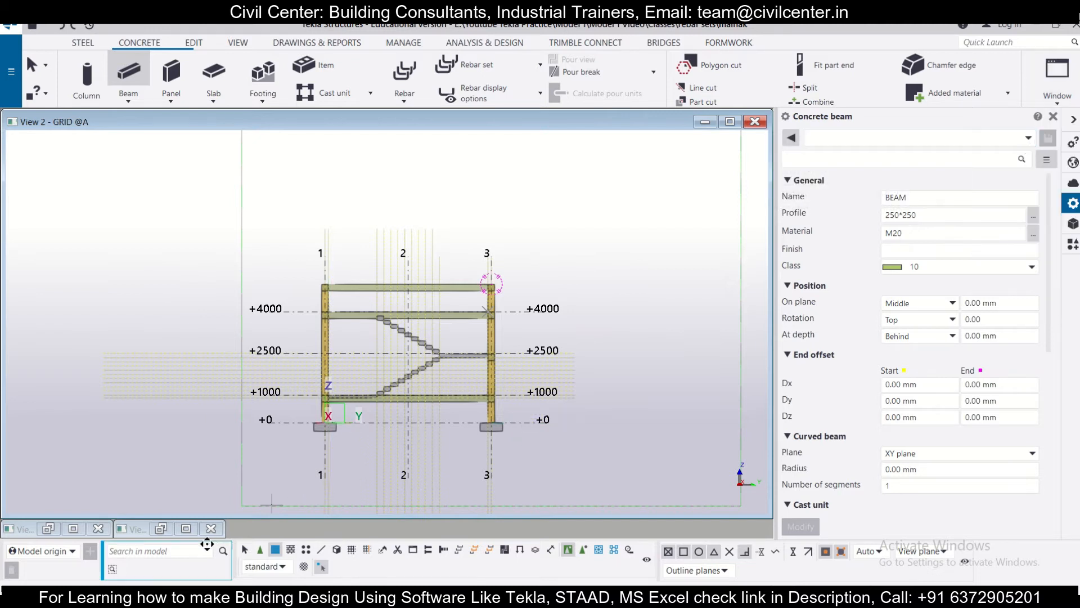
Maximise the plan view, switch to the 3d view, end the Beam command and orbit to inspect the +4000 beams around the stair.
click(186, 528)
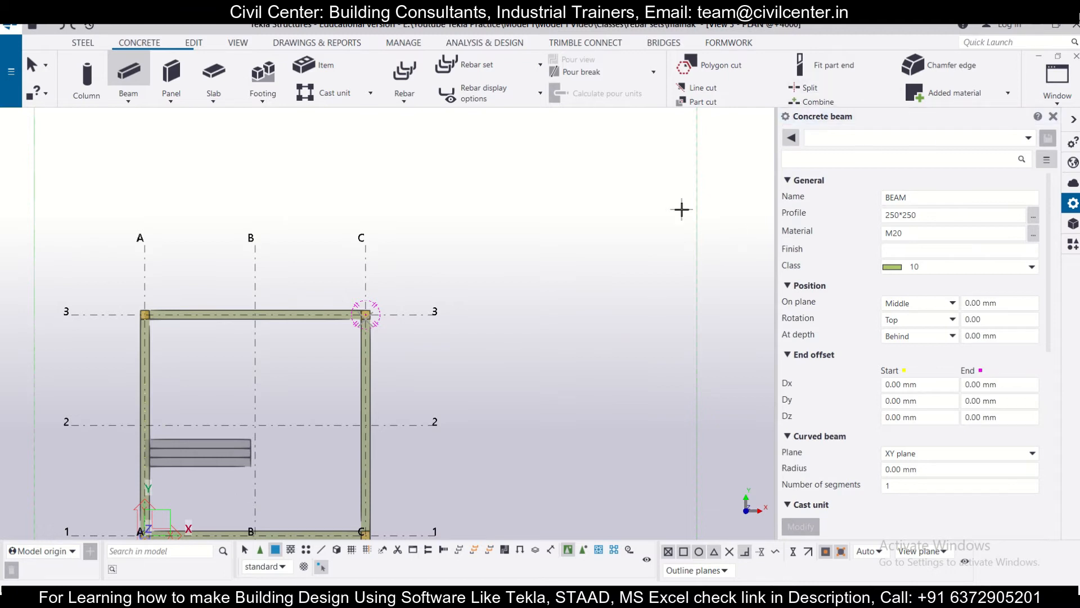
click(1068, 90)
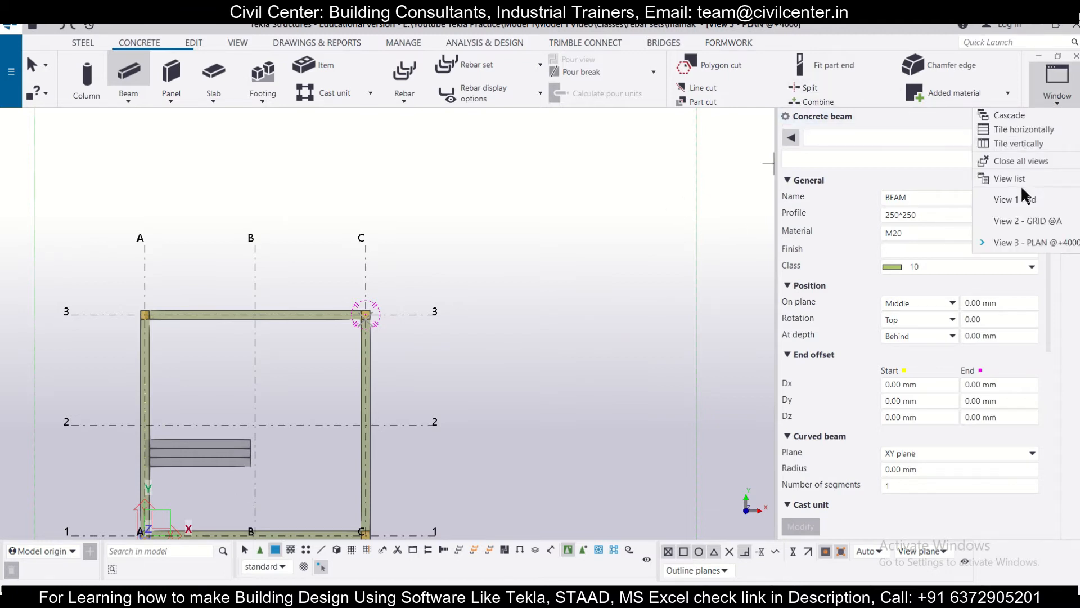
click(1031, 202)
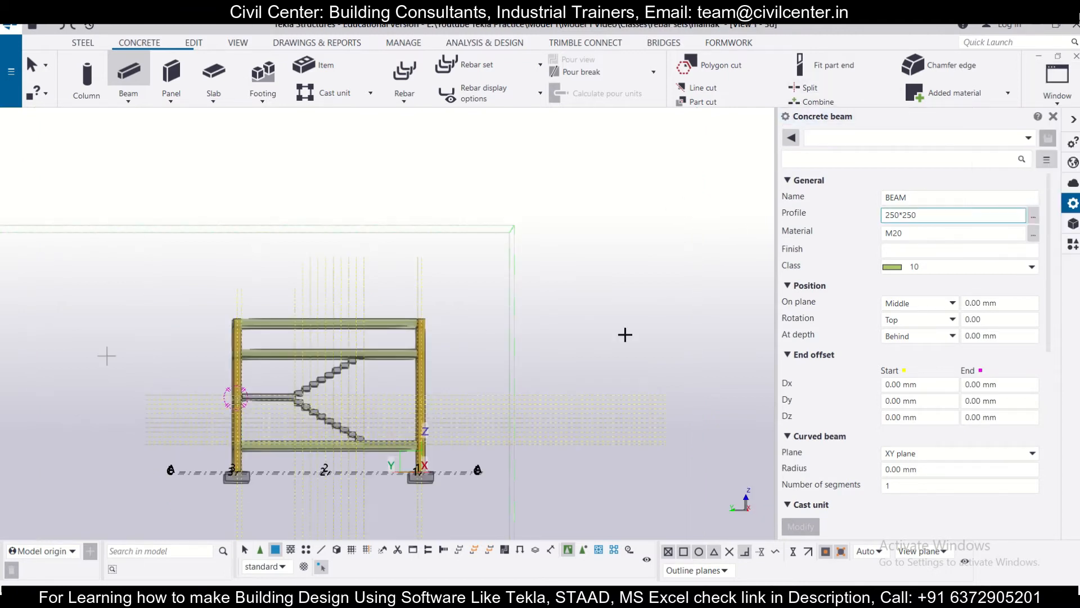
scroll(394, 349, up, 4)
key(Escape)
ctrl+middle_drag(552, 405, 588, 350)
scroll(585, 346, down, 3)
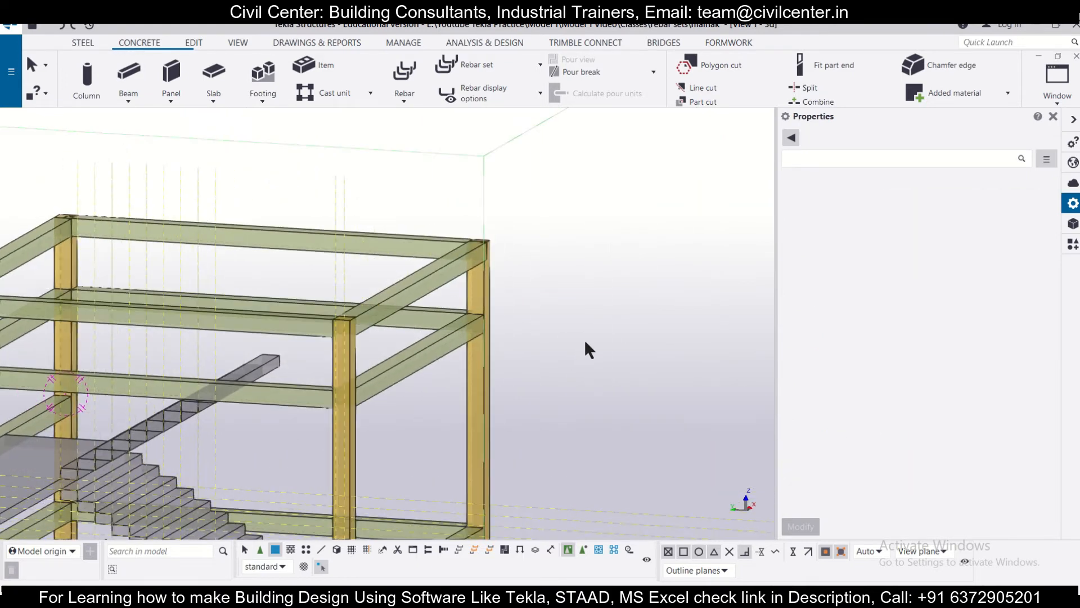
Delete the four redundant beams joining the column tops above the +4000 beam frame.
scroll(585, 335, up, 2)
scroll(586, 333, down, 2)
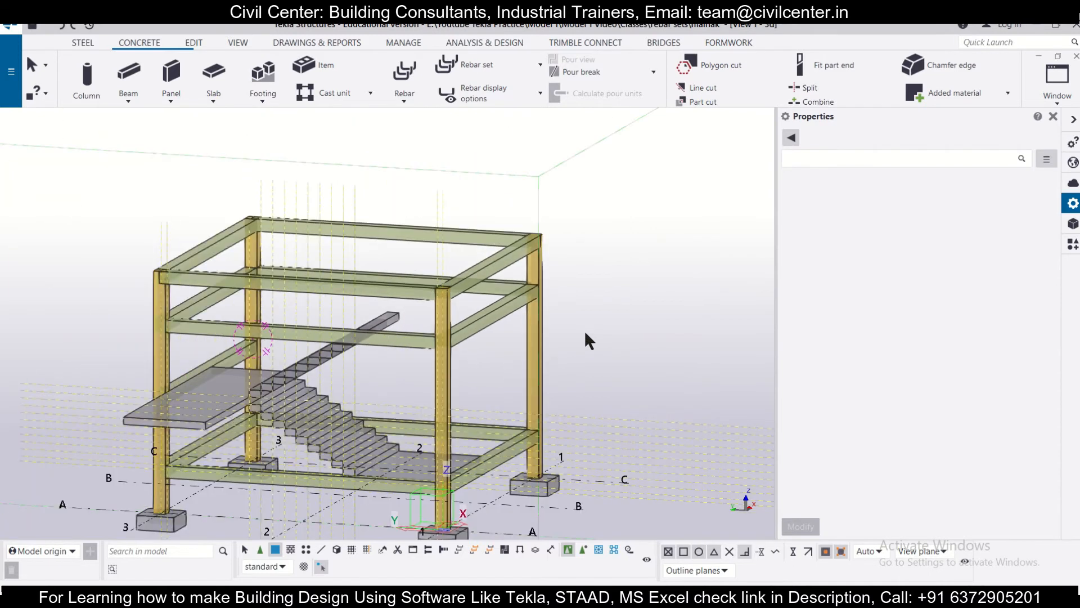
click(221, 247)
ctrl+click(315, 280)
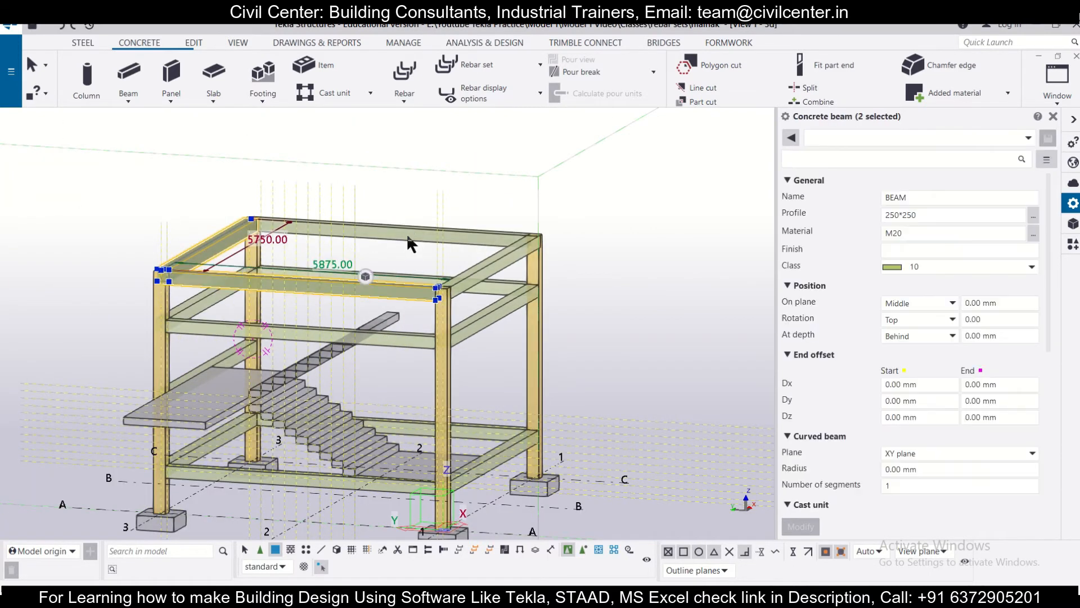
ctrl+click(406, 234)
ctrl+click(487, 275)
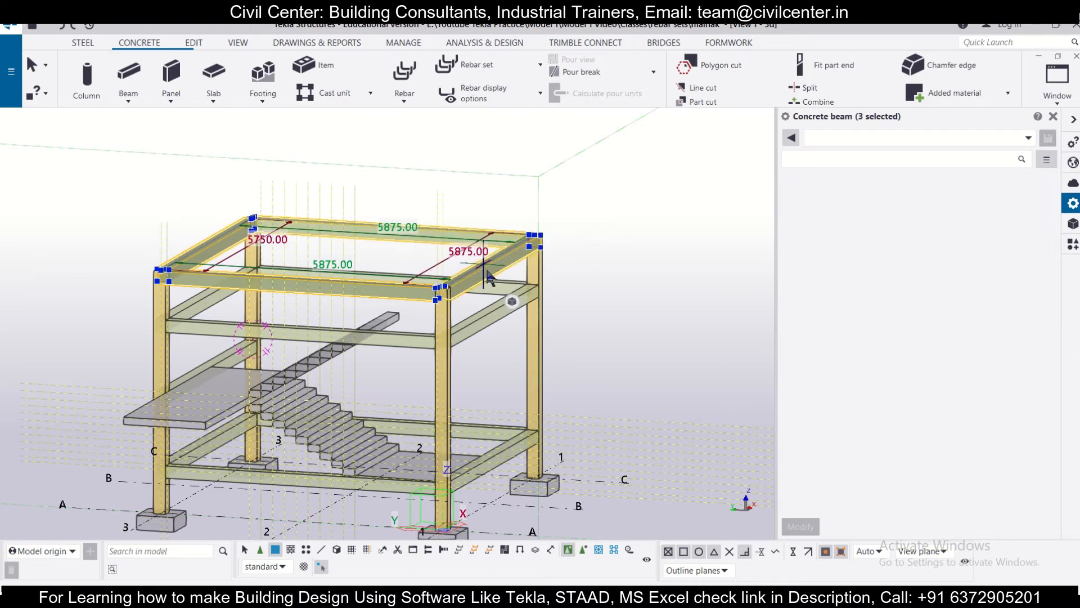
key(Delete)
scroll(209, 358, up, 4)
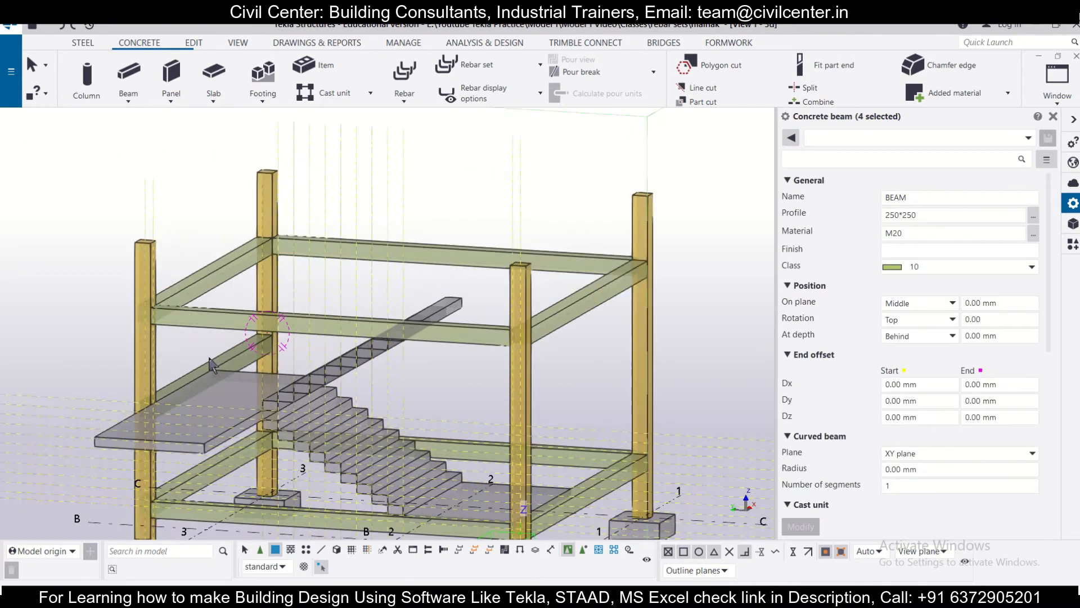
scroll(423, 318, down, 5)
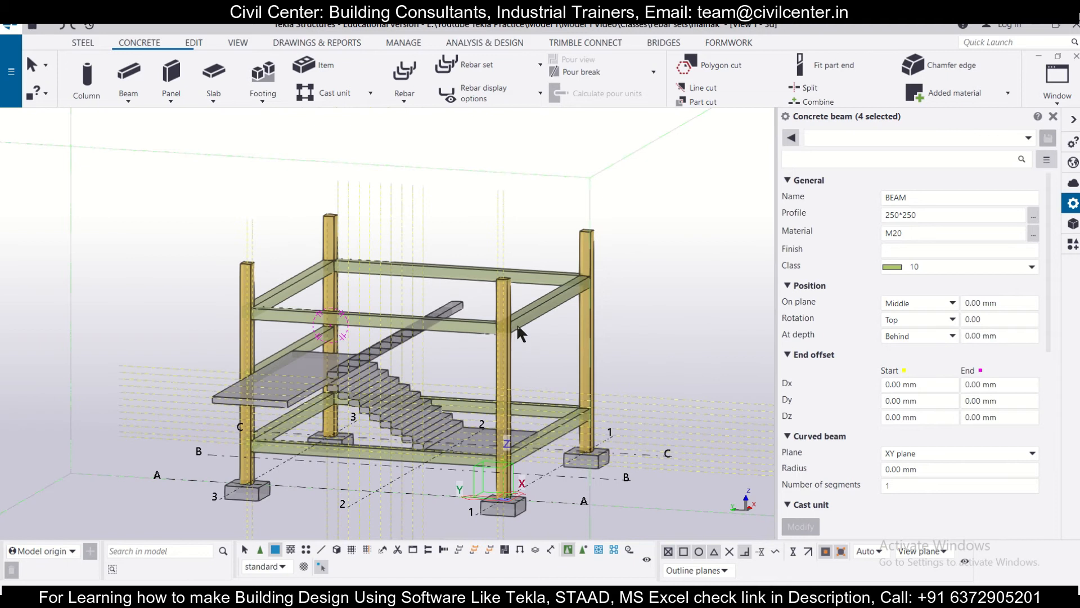
In the GRID @A view, copy the +2500 landing slab from its upper corner at grid 3 to the upper flight's top step.
click(1057, 103)
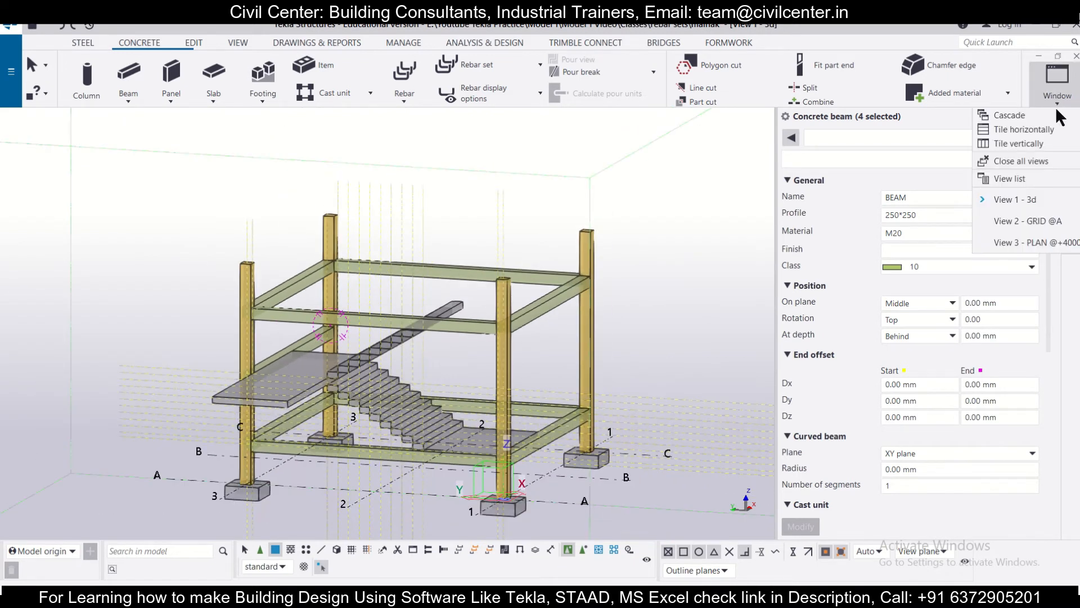
click(1037, 220)
scroll(400, 322, up, 5)
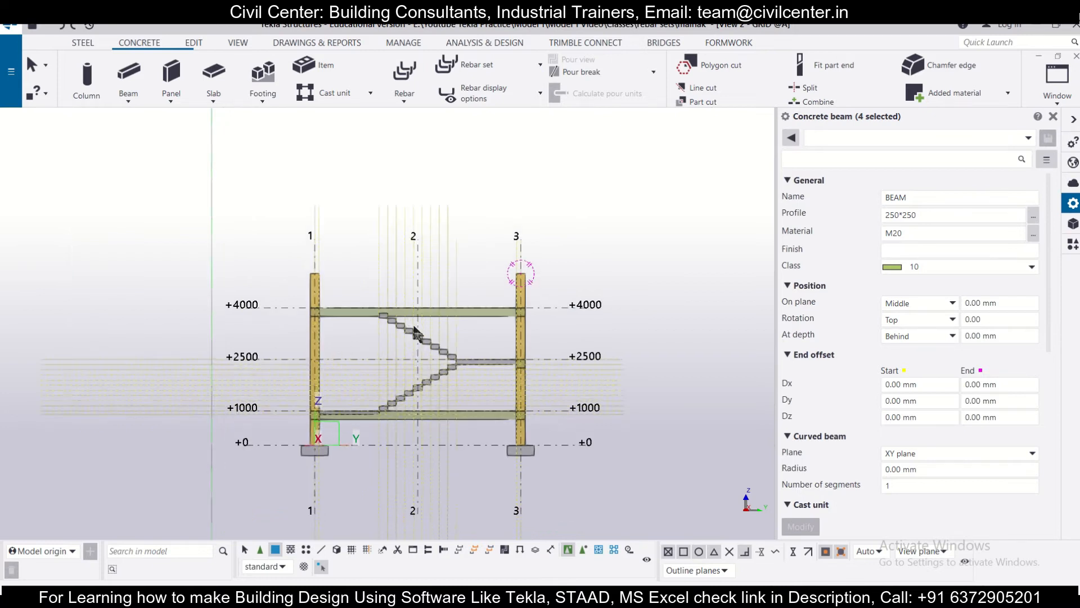
scroll(410, 325, down, 2)
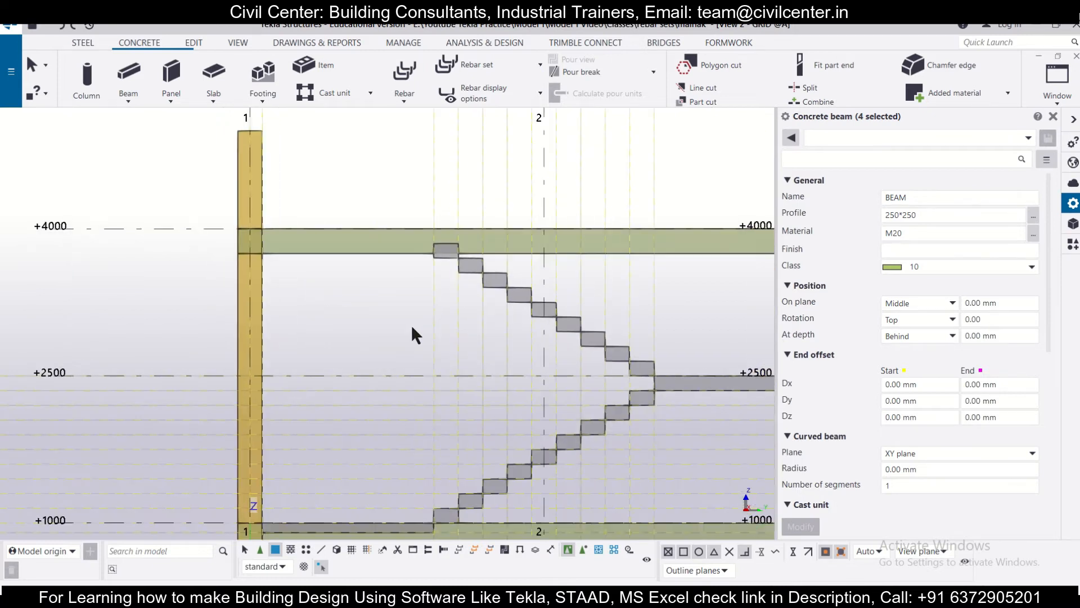
scroll(593, 329, up, 1)
middle_drag(592, 331, 518, 337)
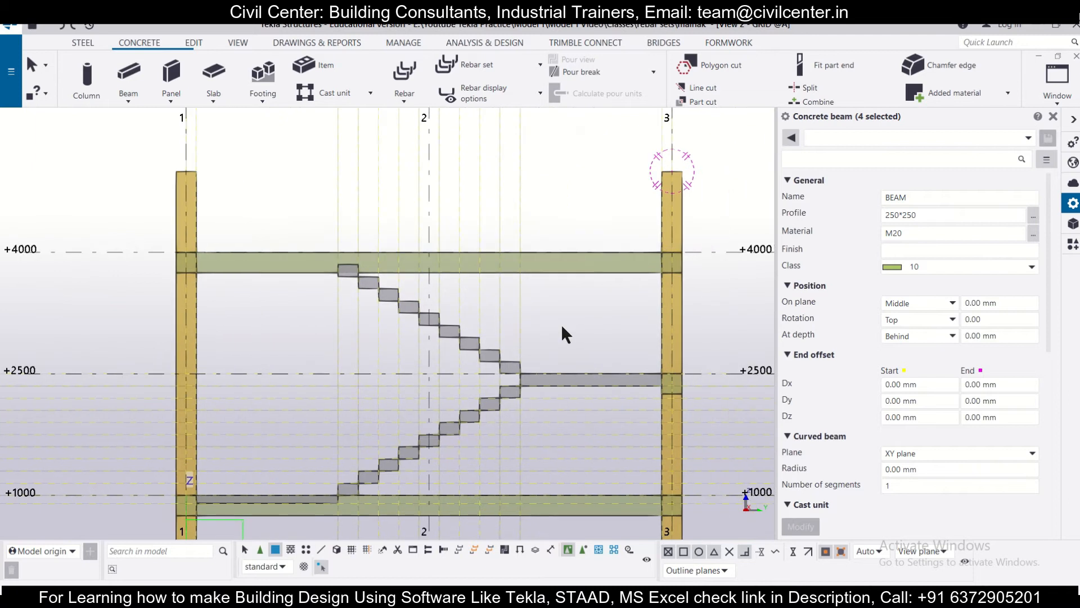
click(606, 381)
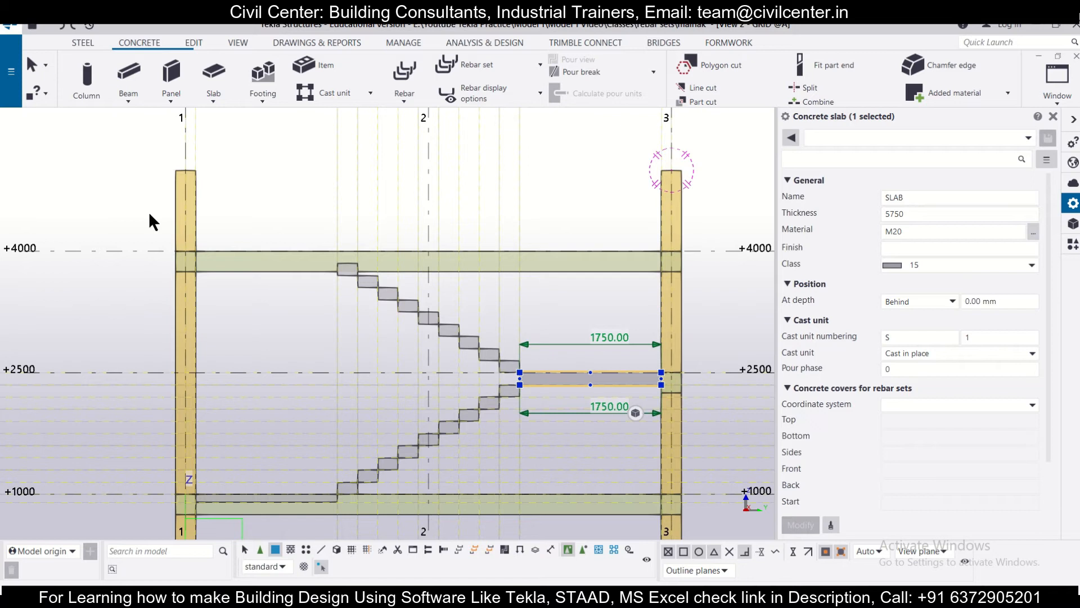
click(194, 44)
click(610, 67)
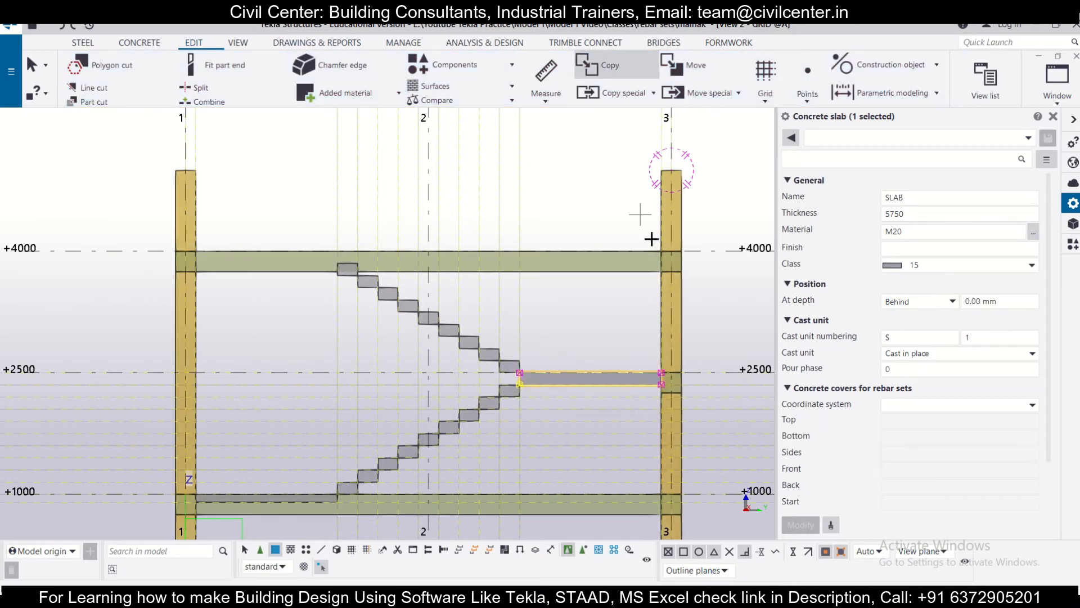
click(662, 373)
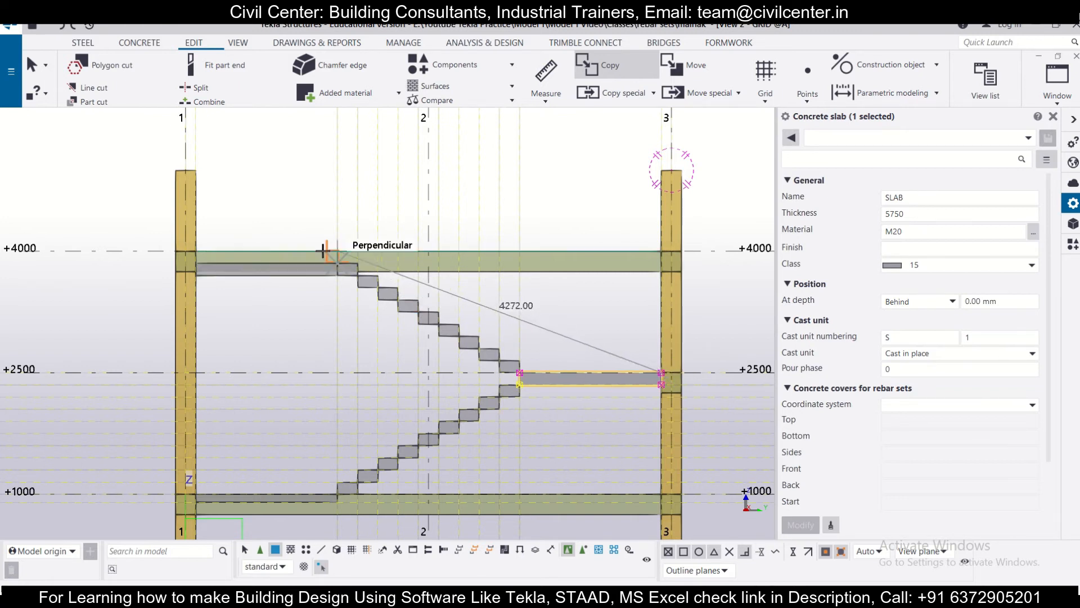
scroll(318, 246, up, 1)
scroll(318, 232, up, 3)
key(Escape)
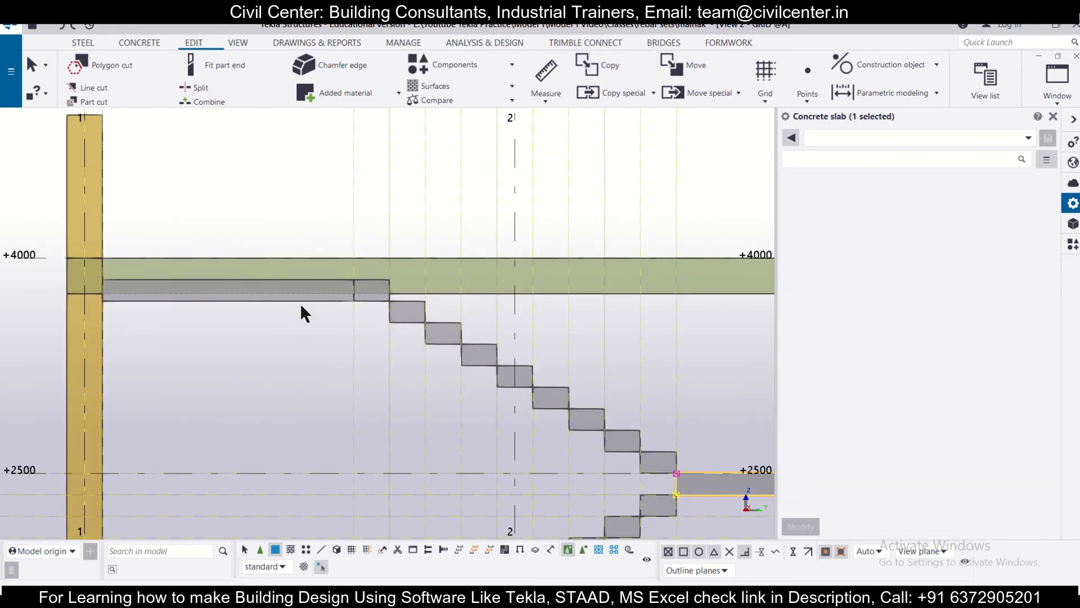
Move the copied landing slab up by its own depth, from its lower to its upper corner beside the top step.
scroll(299, 304, up, 4)
click(326, 293)
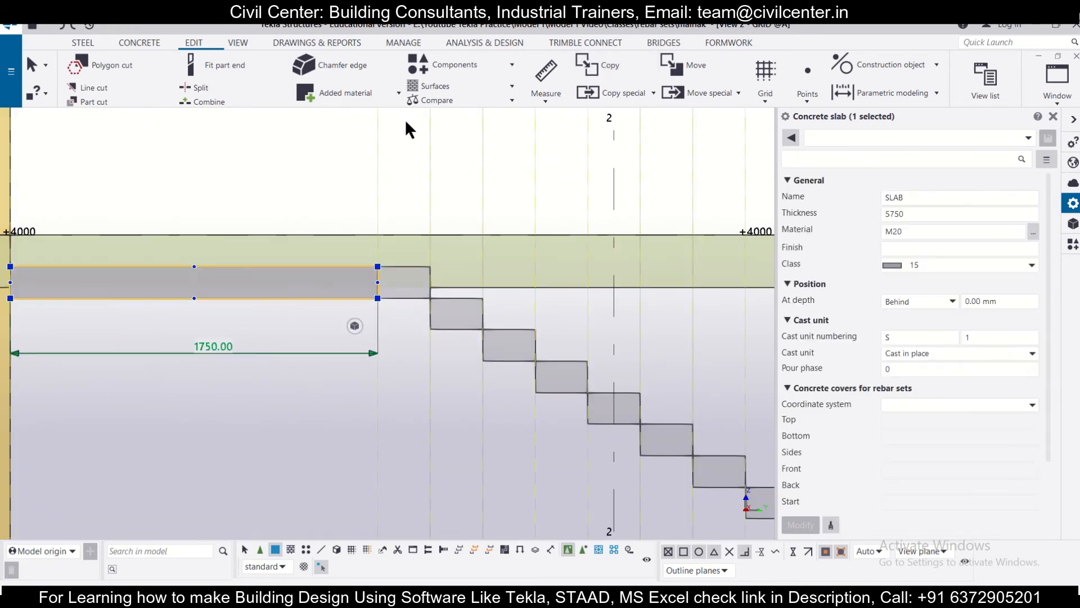
click(675, 66)
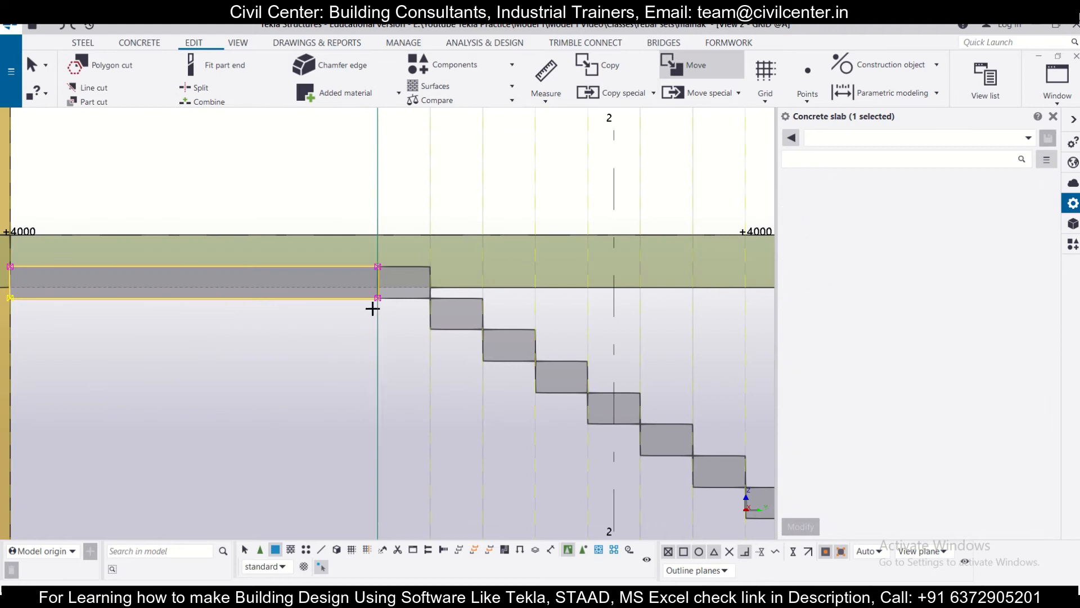
click(380, 292)
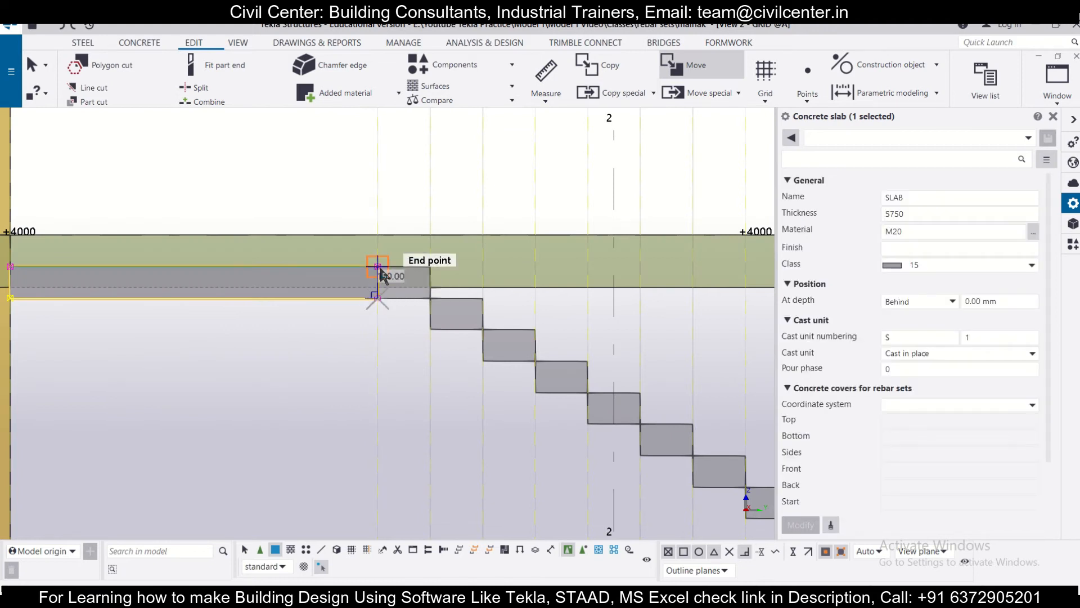
click(378, 266)
scroll(349, 322, down, 5)
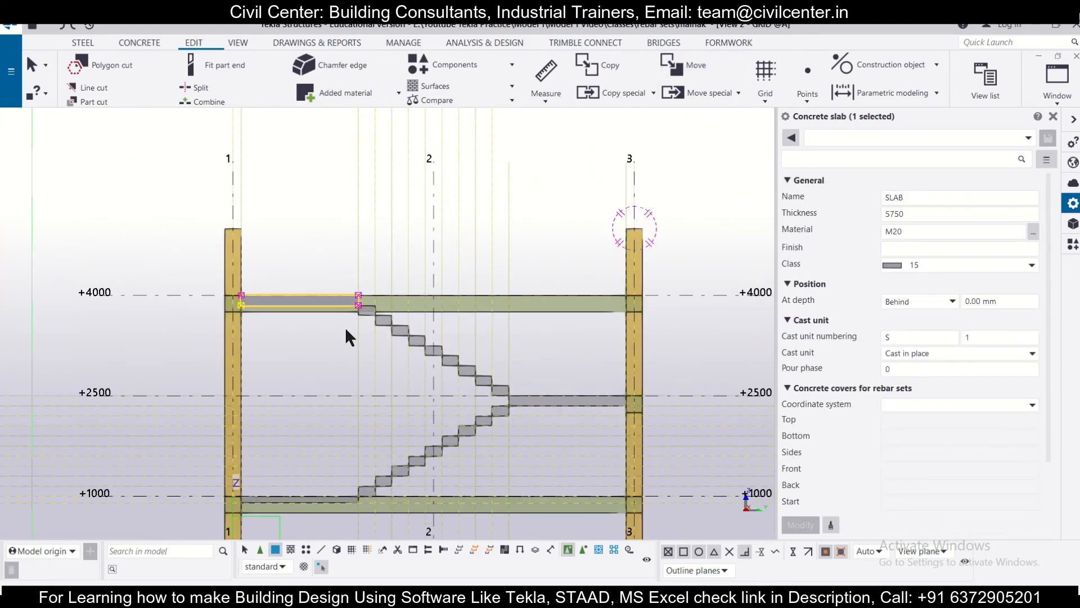
click(313, 362)
scroll(308, 351, down, 4)
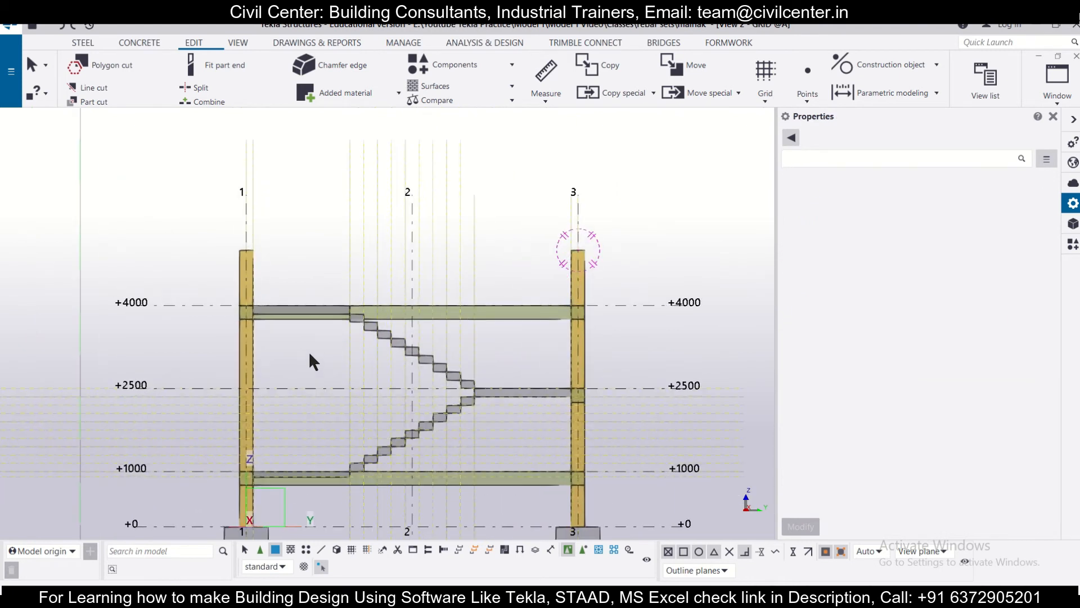
scroll(308, 351, down, 1)
Switch to the 3d view and examine how both landing slabs sit against the columns and beams.
click(1062, 106)
click(1069, 103)
click(1061, 107)
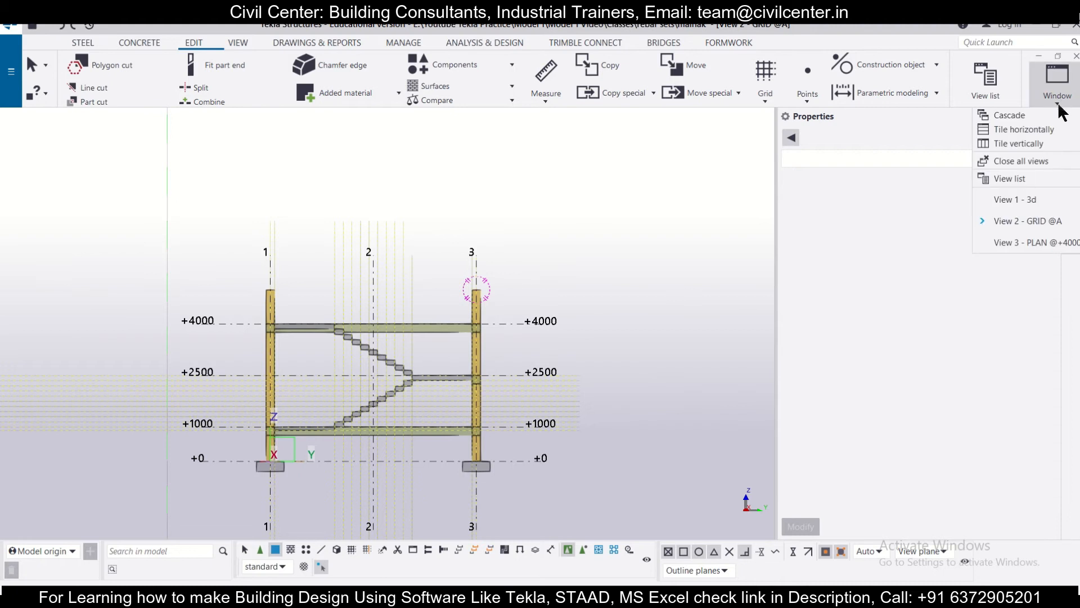
click(1020, 200)
scroll(585, 293, down, 2)
ctrl+middle_drag(600, 311, 528, 346)
scroll(439, 372, up, 3)
scroll(437, 358, down, 3)
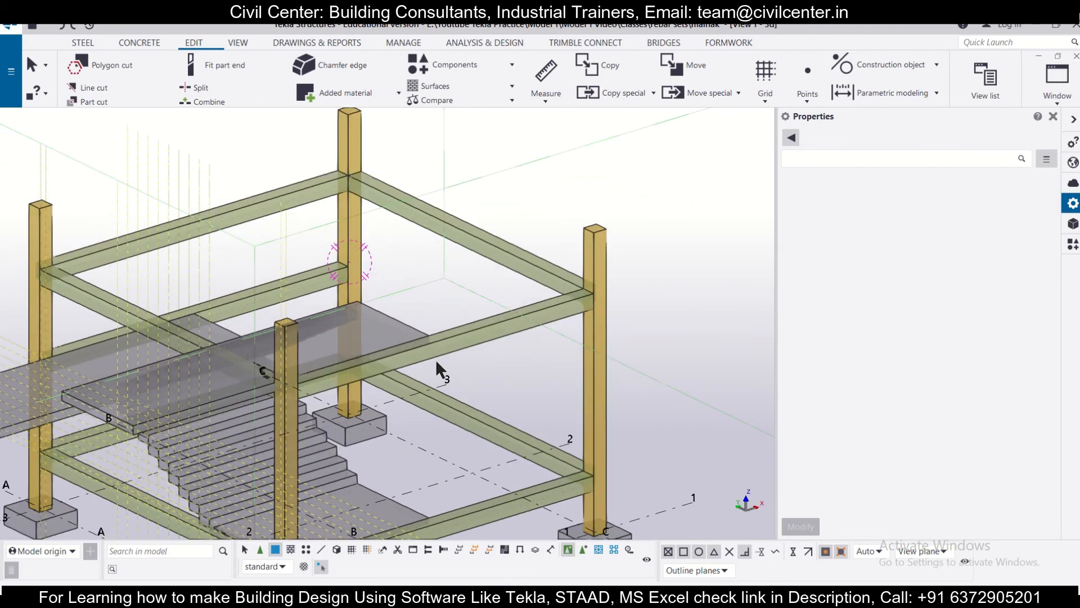
ctrl+middle_drag(437, 358, 637, 356)
scroll(315, 338, up, 5)
scroll(315, 338, up, 2)
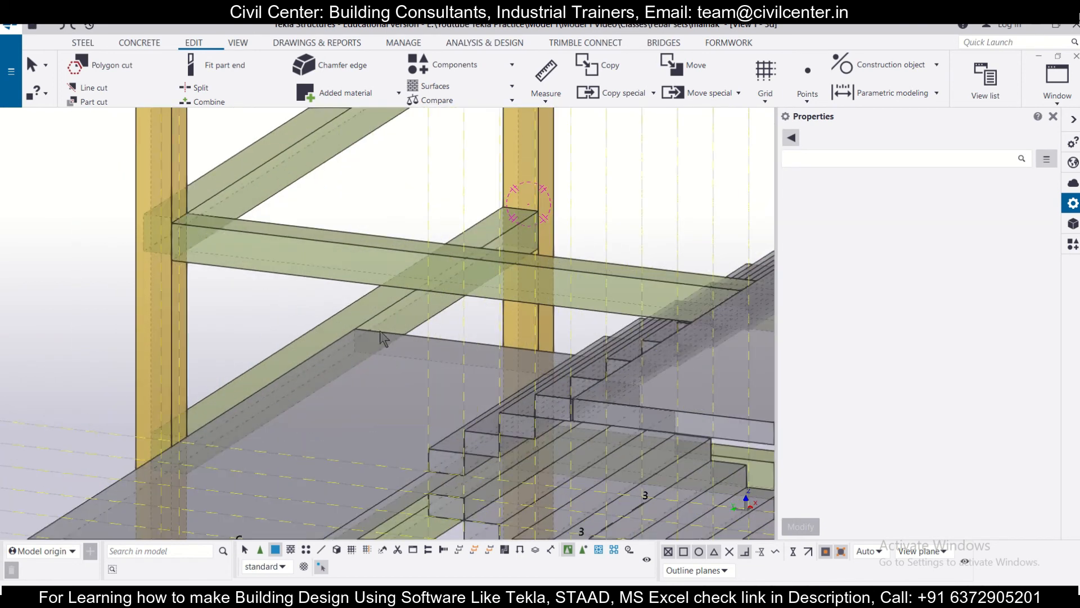
Move both upper landing slabs and the nine upper-flight steps together from the +2500 landing's corner to the beam end at column C/3.
click(420, 336)
scroll(498, 365, down, 5)
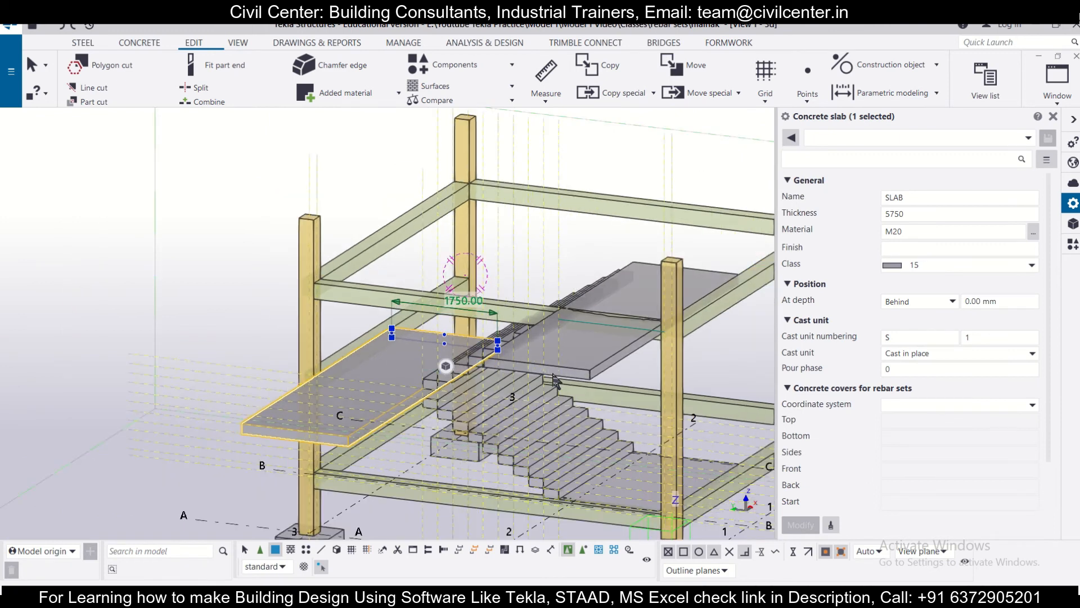
ctrl+click(569, 370)
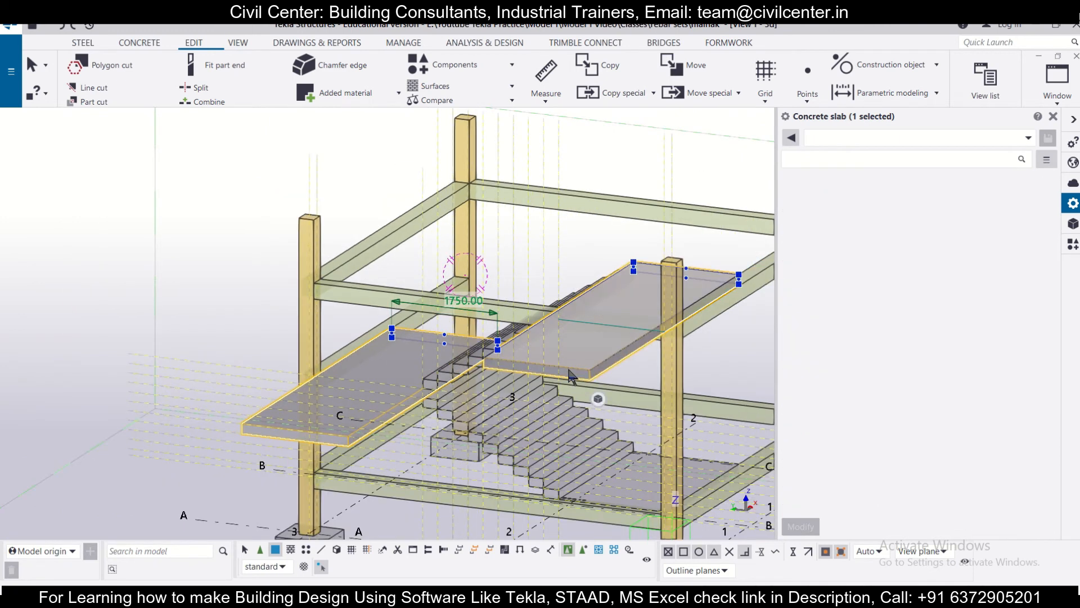
ctrl+middle_drag(460, 437, 500, 397)
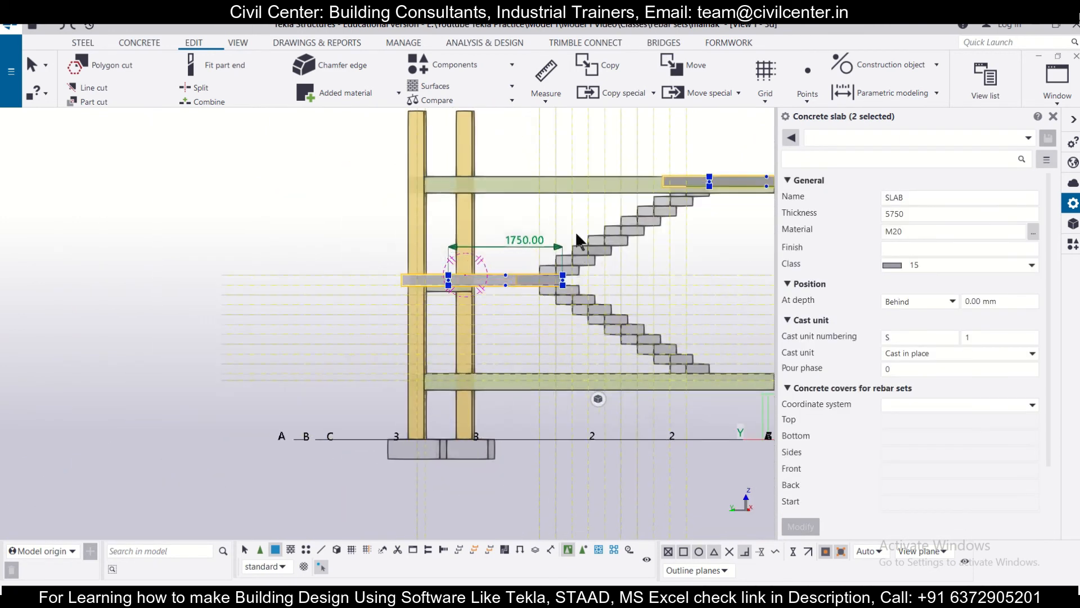
scroll(575, 228, up, 6)
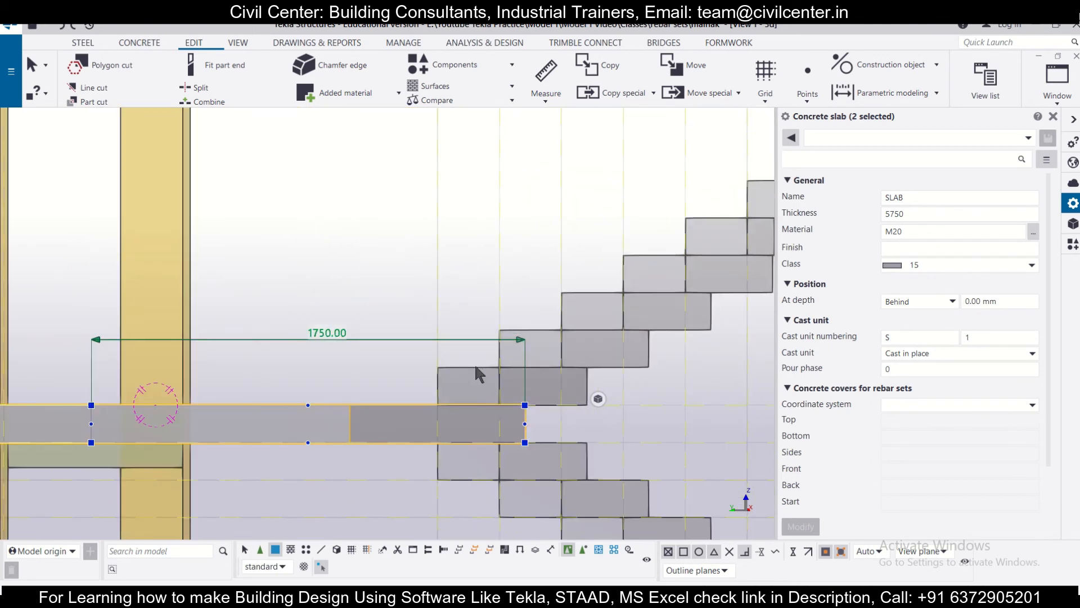
ctrl+click(543, 327)
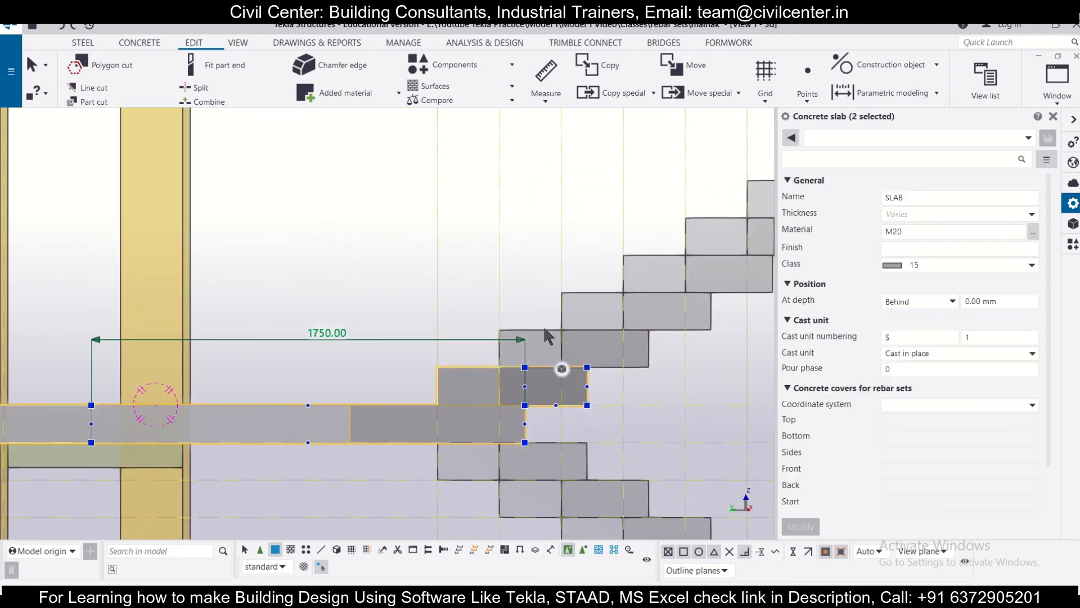
ctrl+click(599, 293)
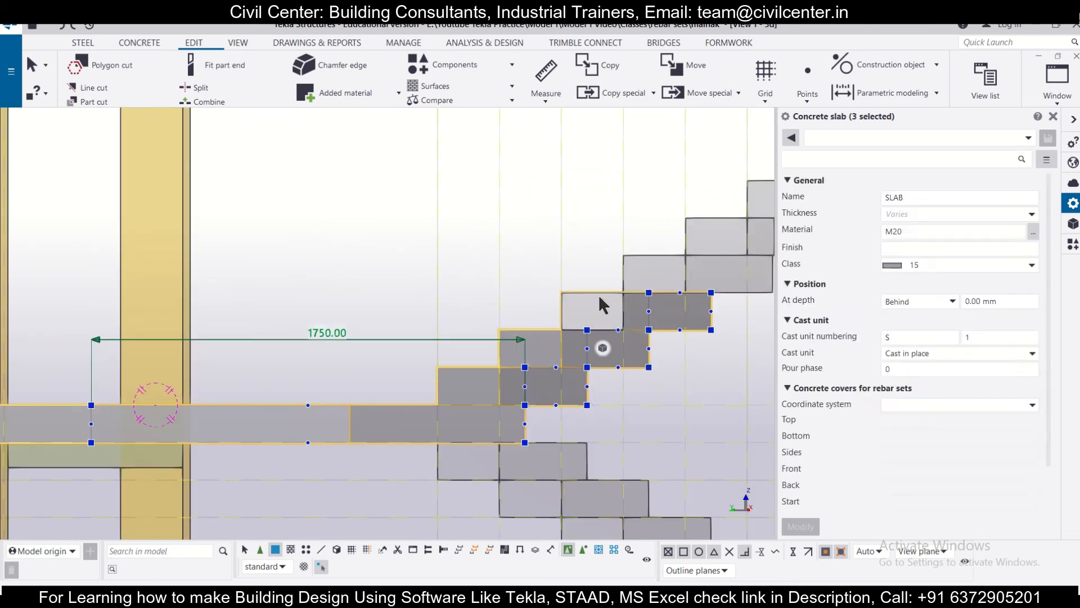
ctrl+click(657, 255)
ctrl+click(713, 220)
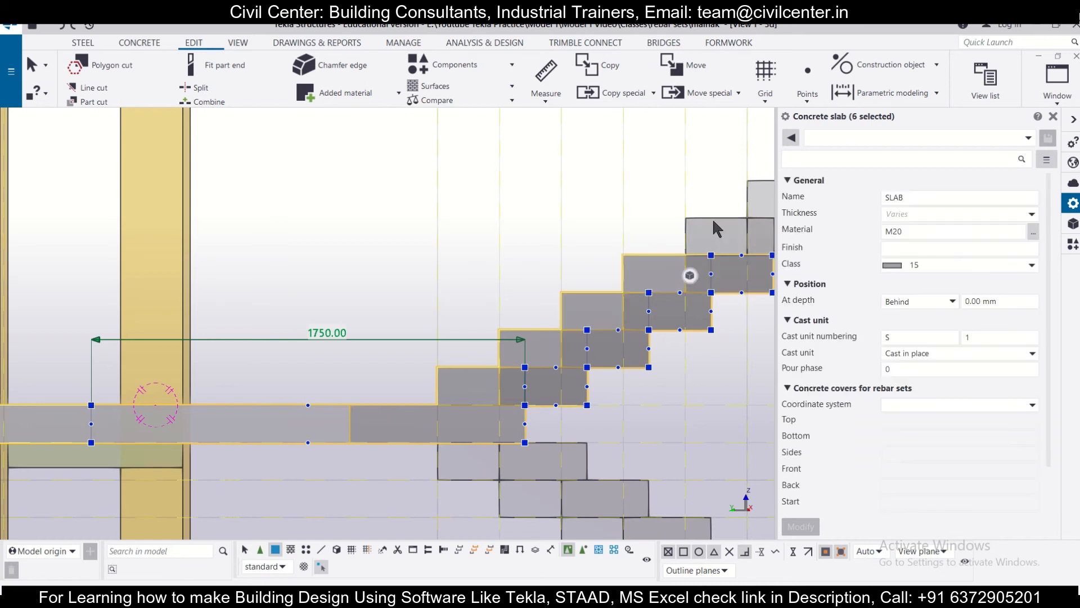
scroll(552, 242, down, 2)
ctrl+click(599, 232)
ctrl+click(644, 200)
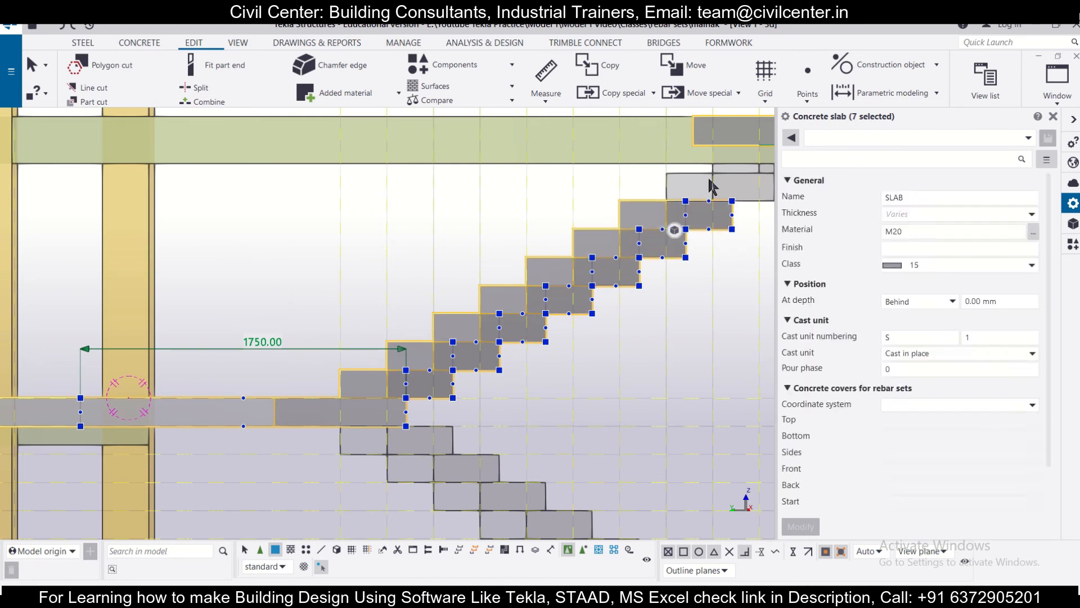
ctrl+click(676, 197)
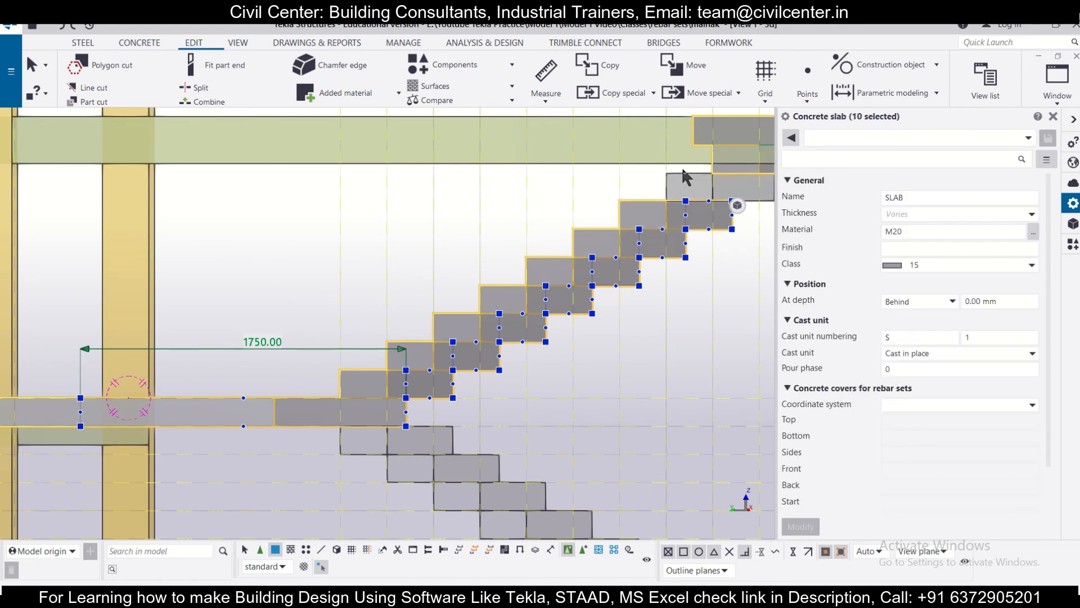
ctrl+click(682, 171)
scroll(603, 276, down, 3)
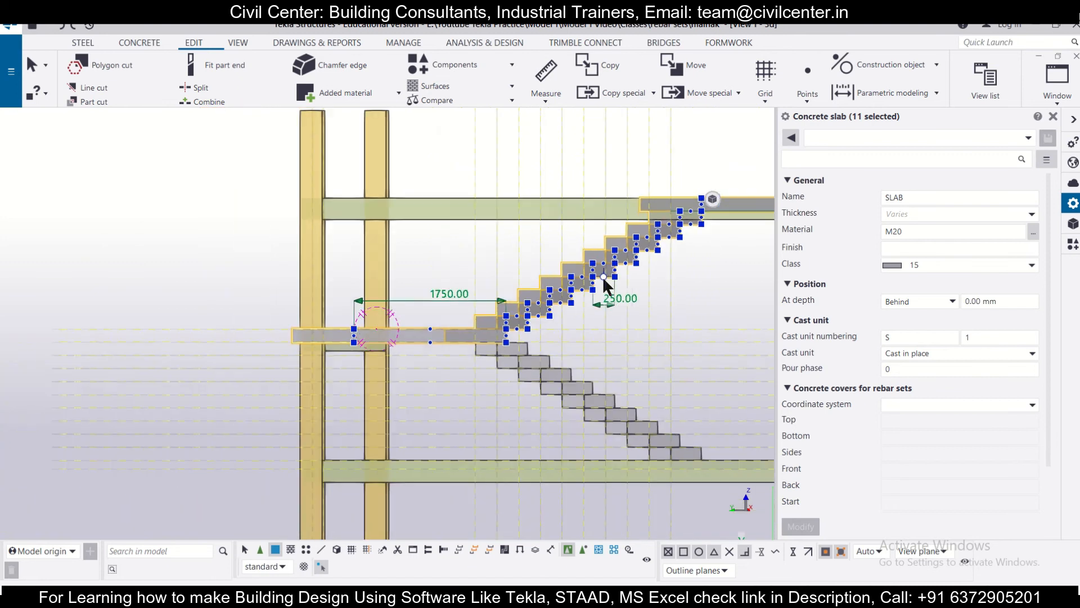
ctrl+middle_drag(602, 276, 579, 352)
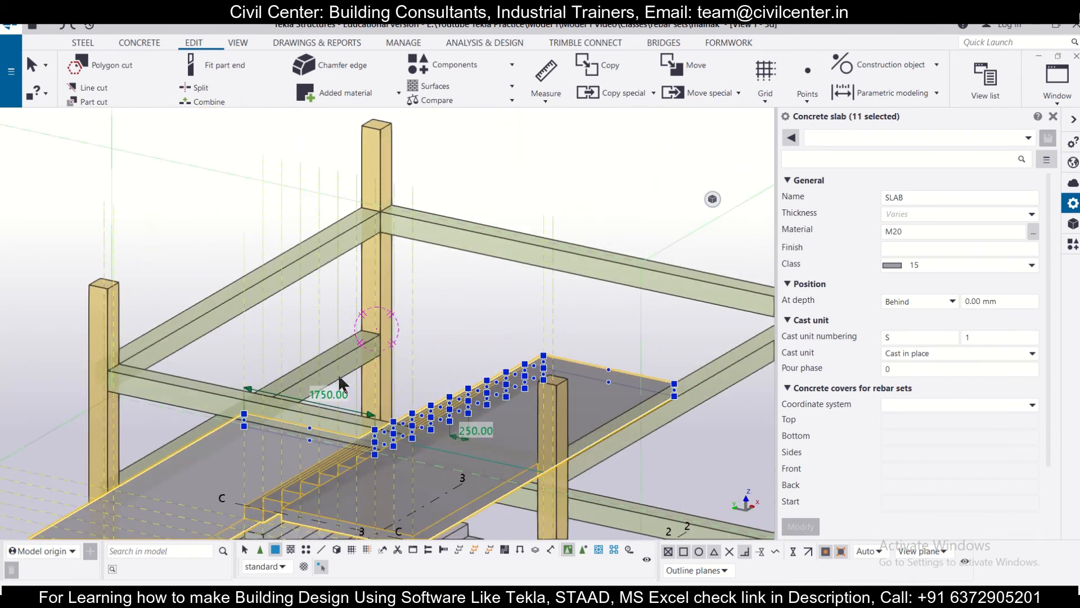
scroll(339, 374, up, 2)
middle_drag(358, 353, 373, 346)
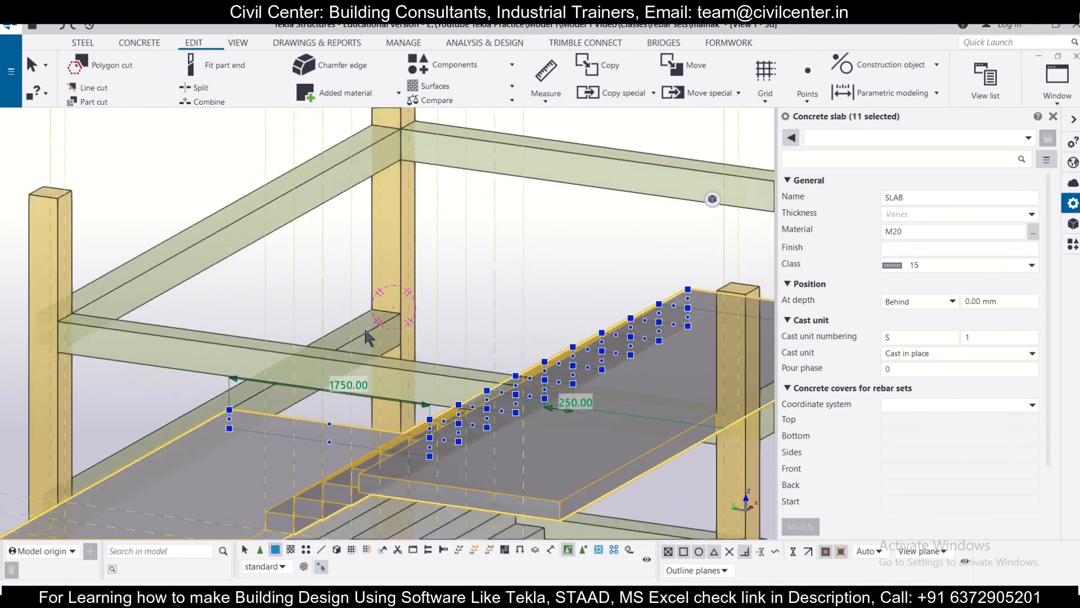
click(683, 70)
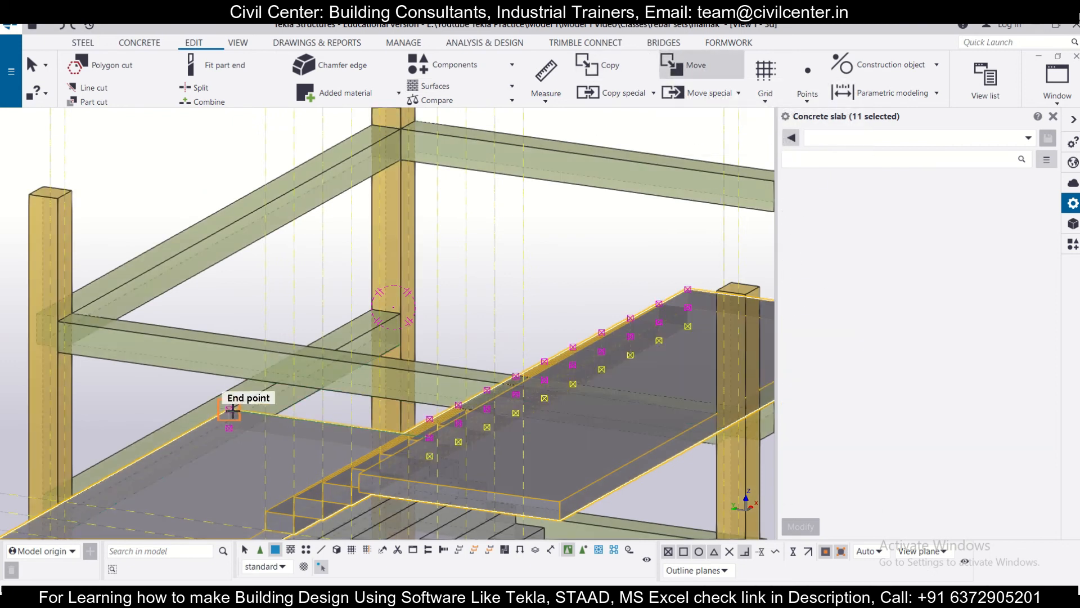
click(404, 315)
scroll(431, 340, down, 5)
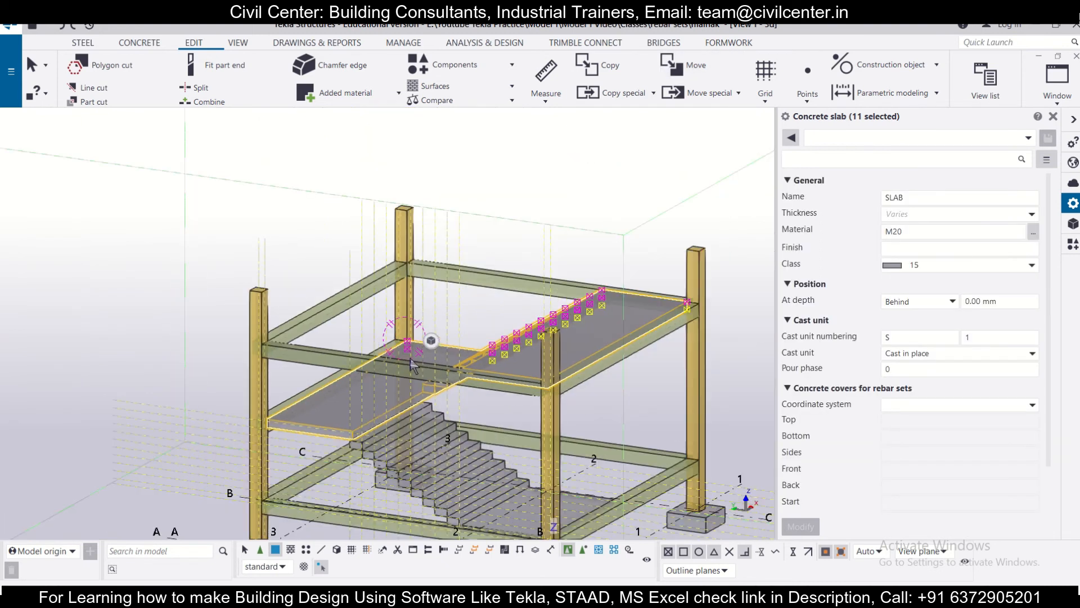
Clear the selection and examine from several sides how the +2500 landing meets the columns and both stair flights.
ctrl+middle_drag(585, 404, 420, 348)
key(Escape)
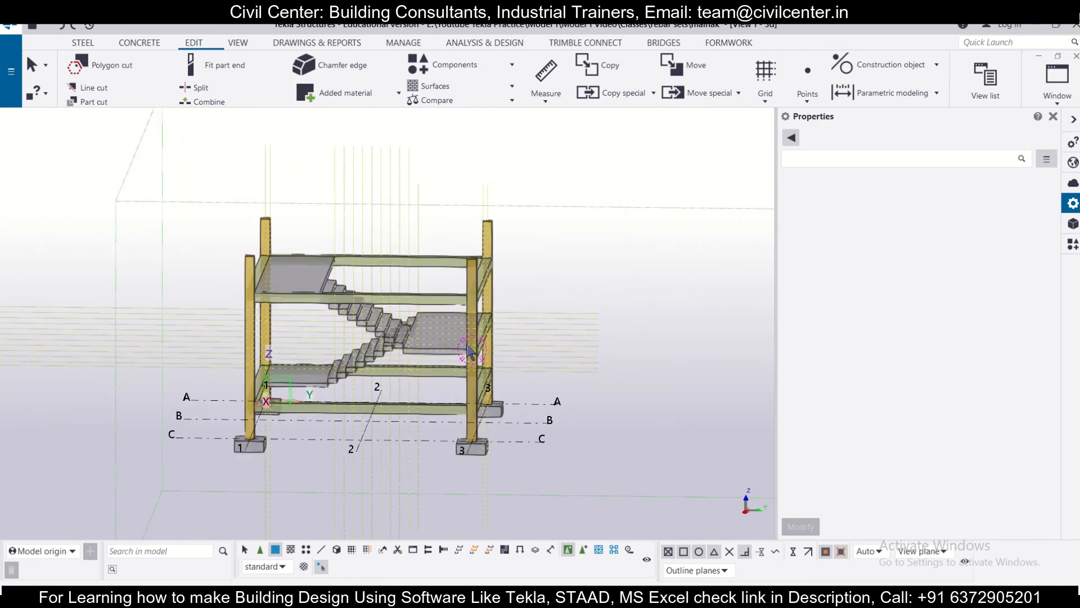
scroll(487, 357, up, 3)
ctrl+middle_drag(566, 365, 580, 444)
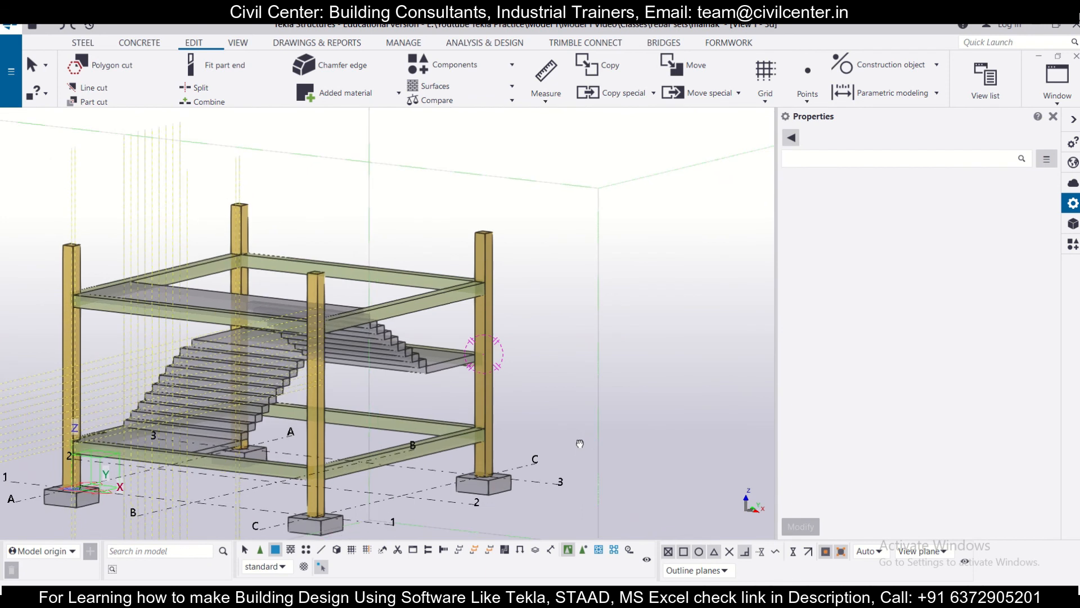
scroll(464, 360, up, 2)
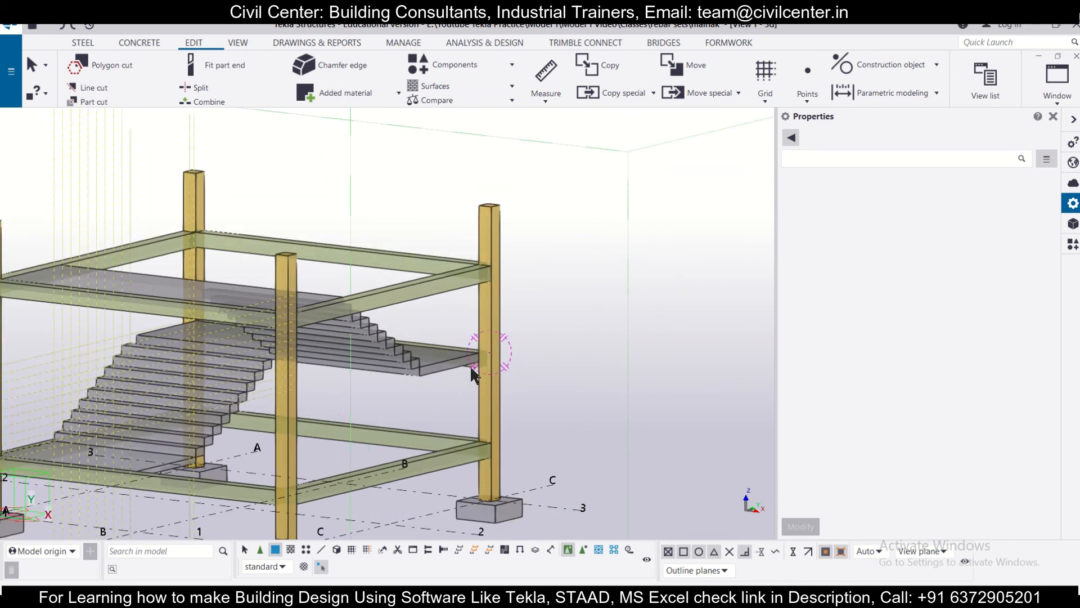
scroll(336, 408, down, 1)
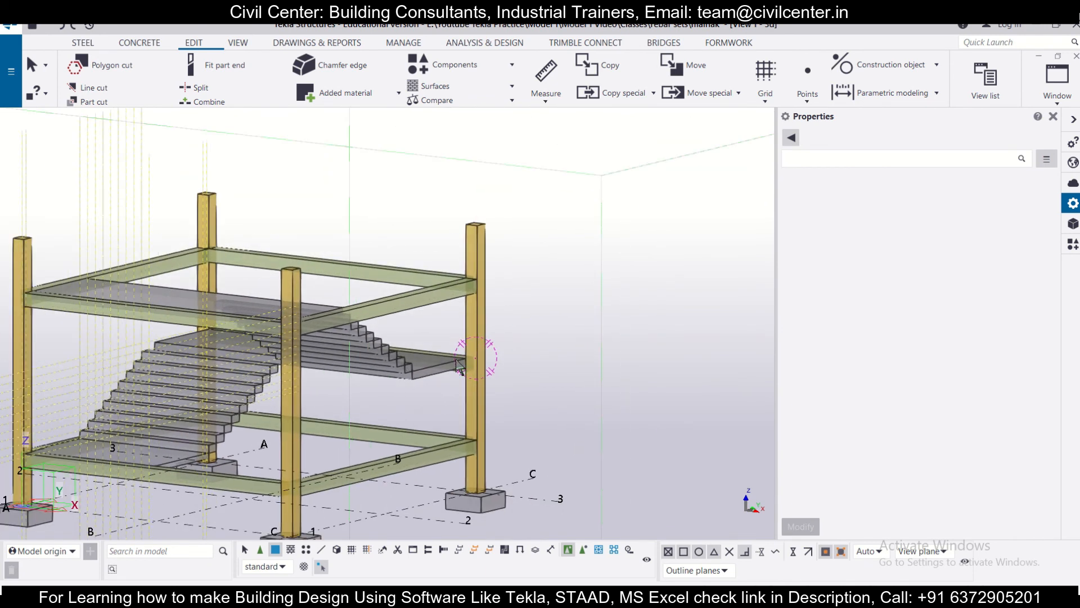
scroll(460, 367, up, 2)
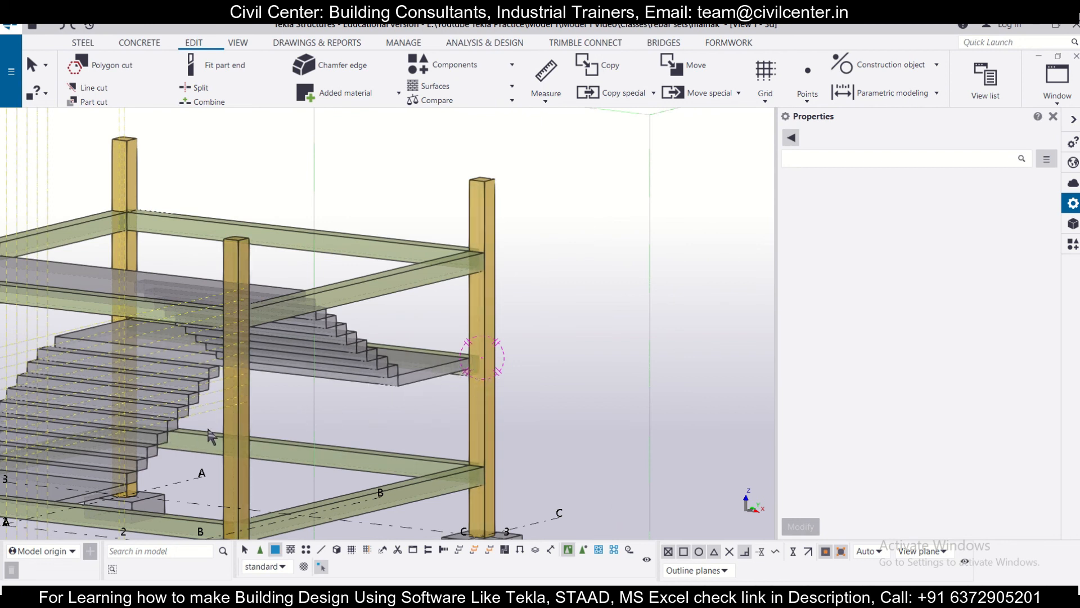
scroll(302, 411, down, 2)
ctrl+middle_drag(172, 477, 291, 440)
scroll(265, 396, up, 4)
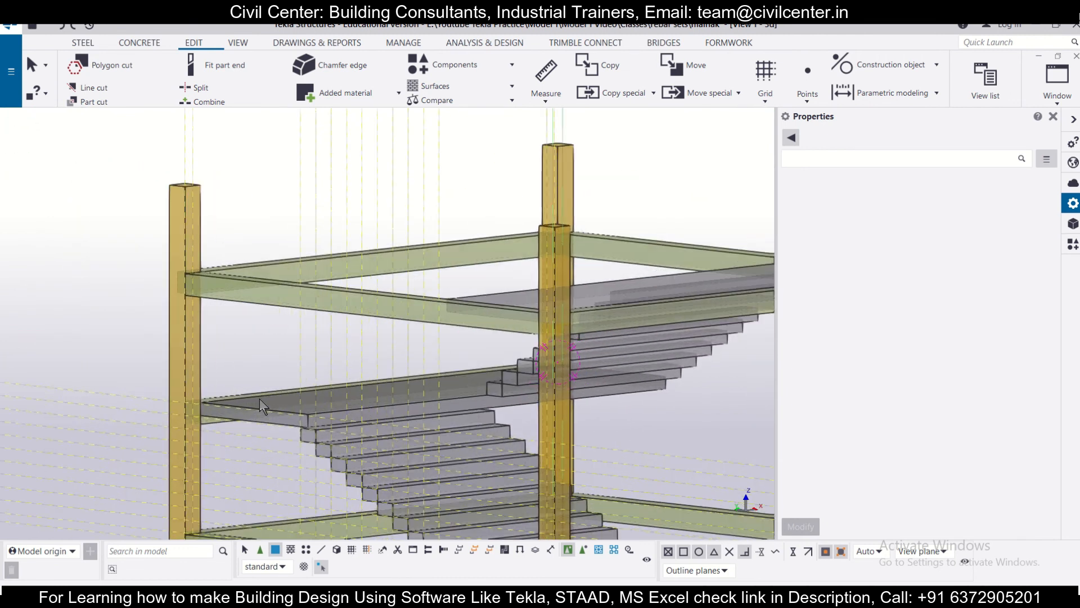
scroll(259, 398, down, 4)
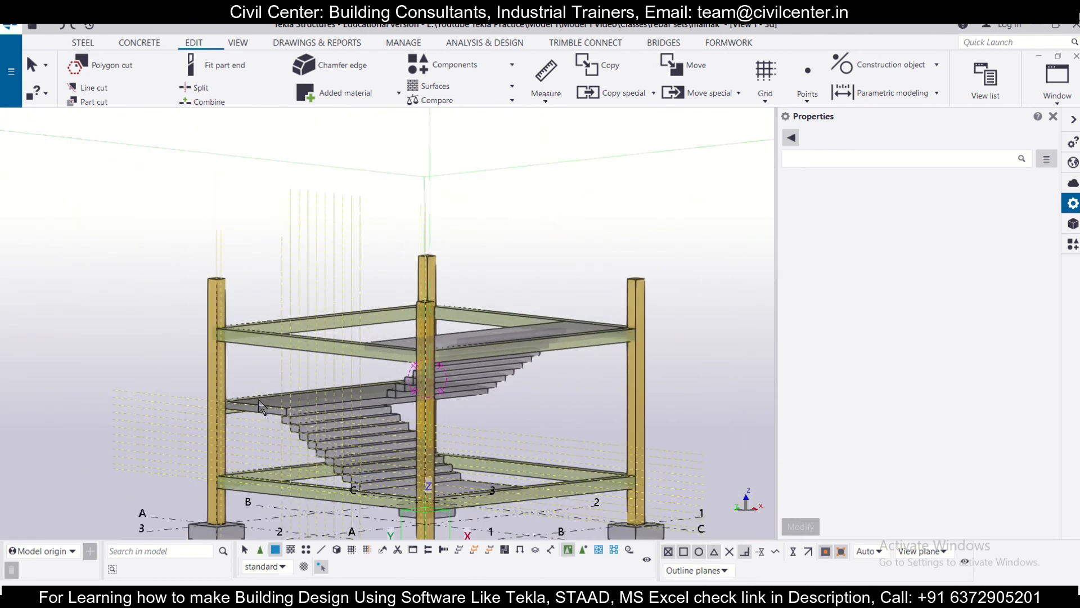
Inspect the +4000 landing and upper flight against the top beams, and review the complete staircase within the frame.
scroll(551, 320, up, 3)
scroll(549, 320, down, 2)
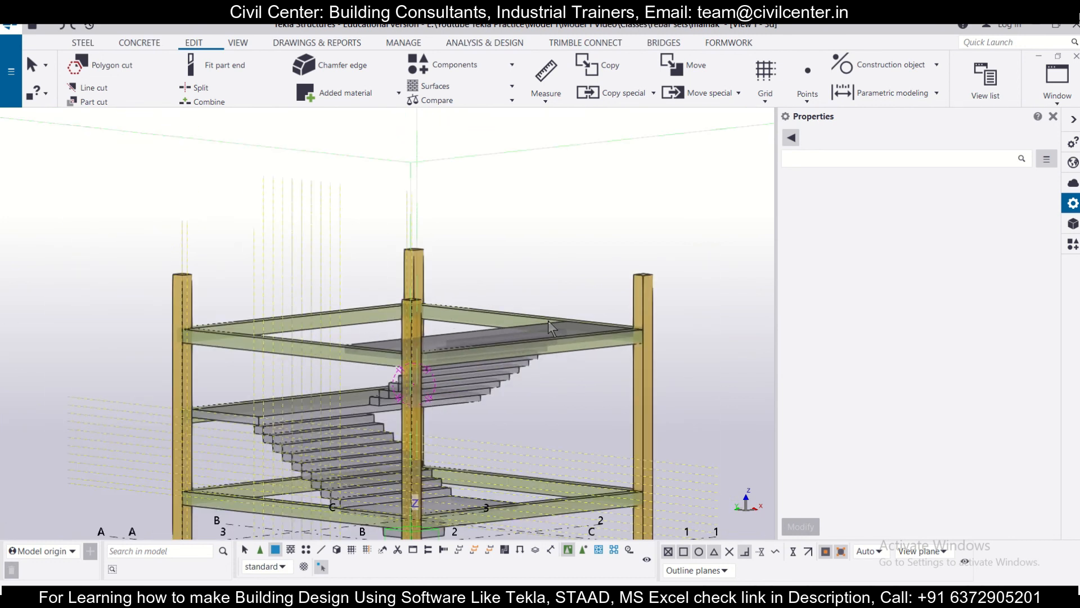
ctrl+middle_drag(565, 376, 405, 399)
scroll(441, 398, down, 3)
scroll(406, 398, up, 5)
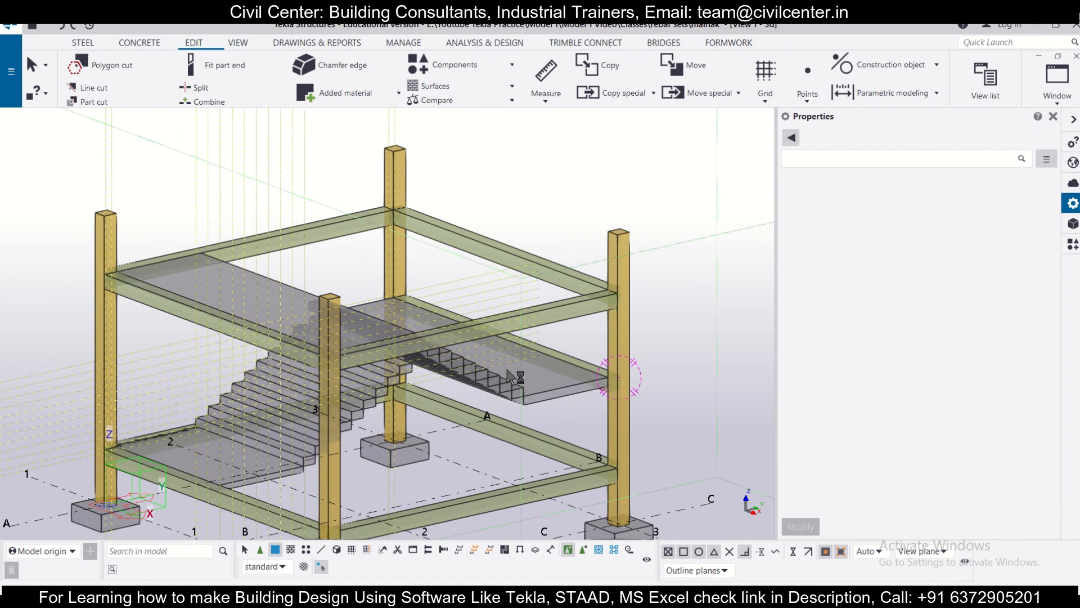
scroll(507, 369, up, 2)
scroll(508, 369, down, 3)
middle_drag(358, 425, 422, 399)
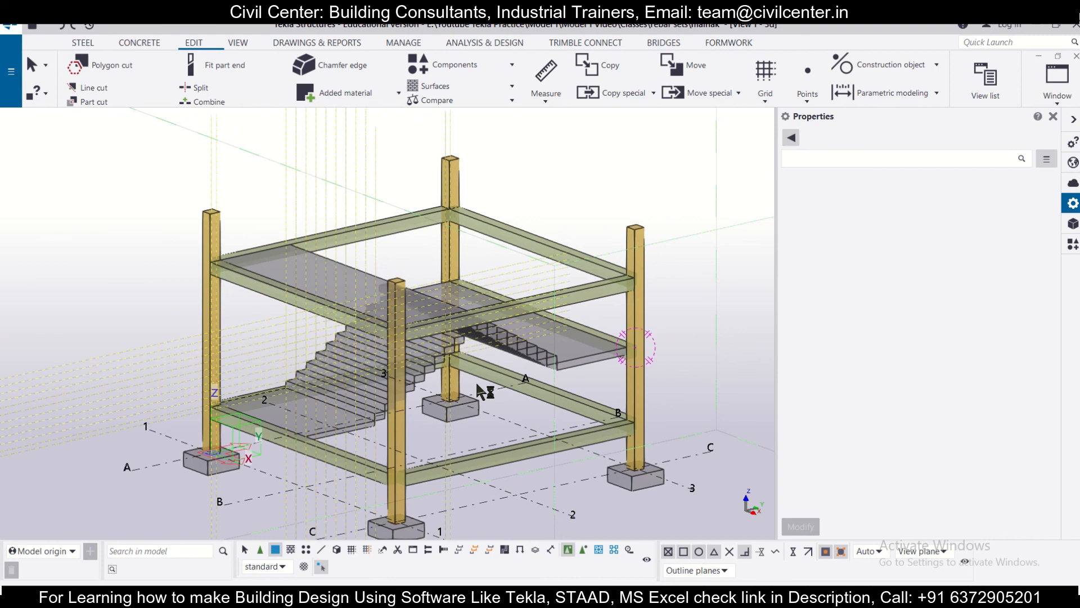